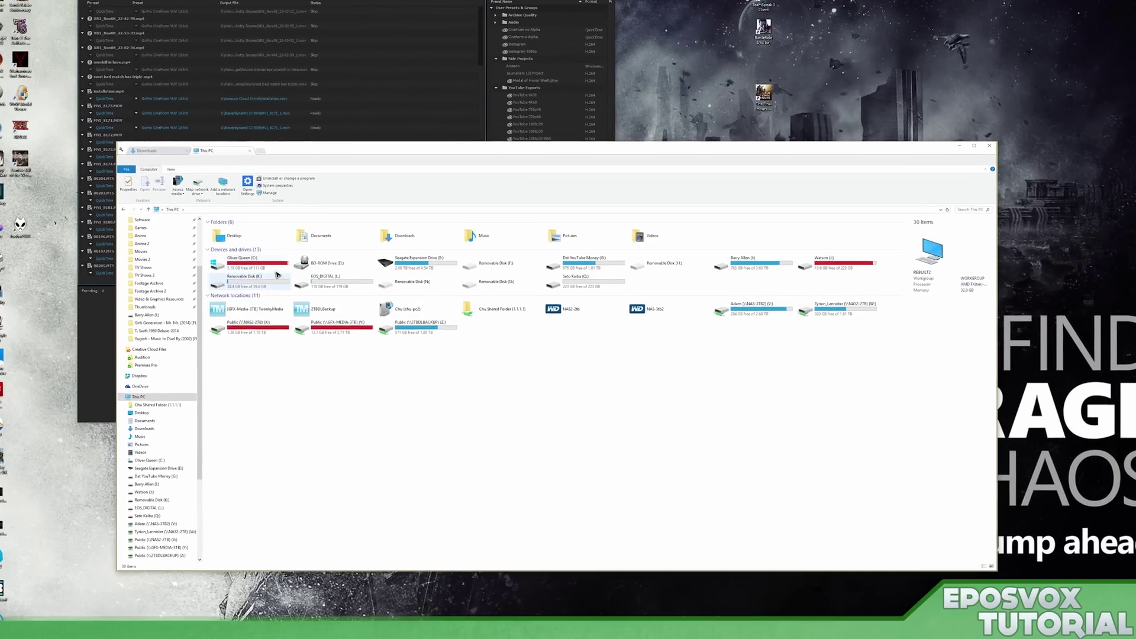
Step: Select the C: and Q: drives in turn to compare them
{"action": "left_click", "coordinate": [291, 282]}
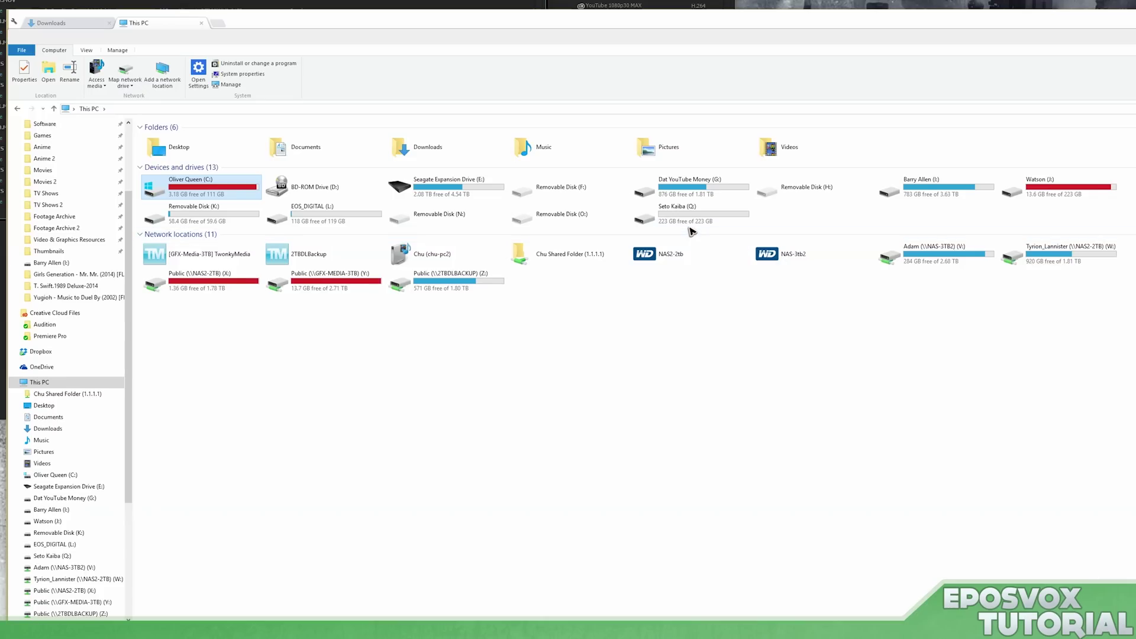
{"action": "left_click", "coordinate": [620, 409]}
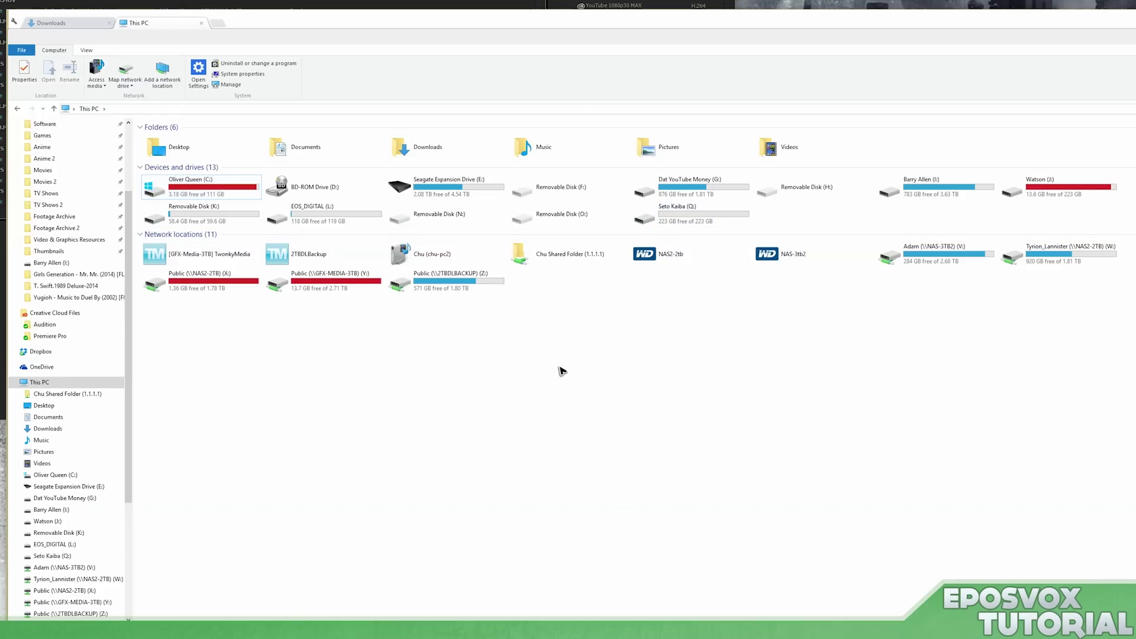
{"action": "left_click", "coordinate": [234, 191]}
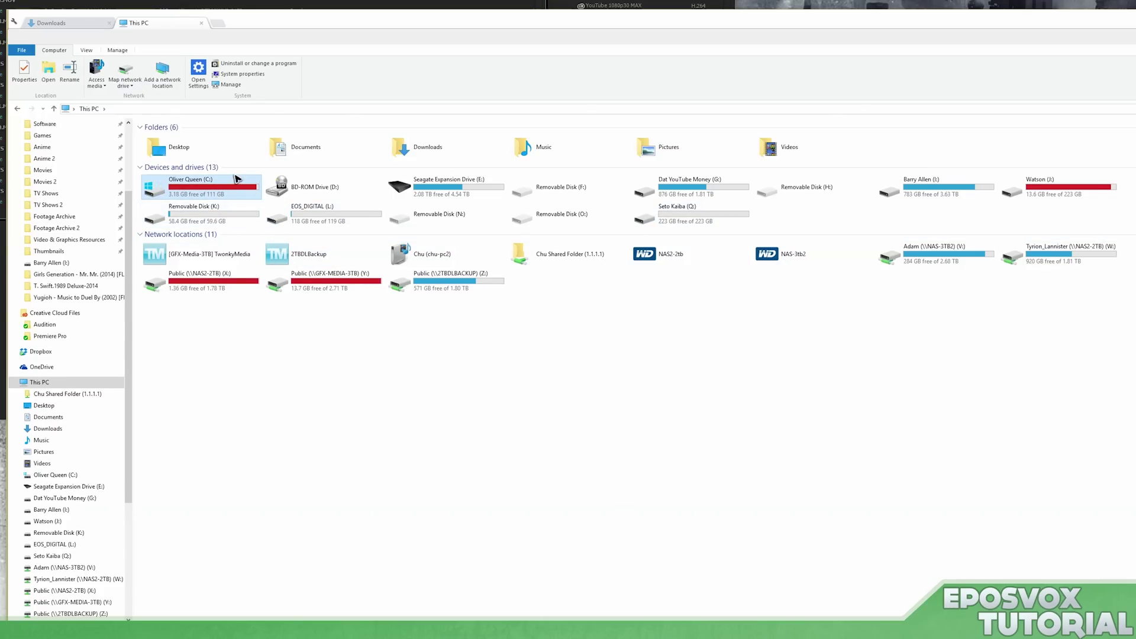
{"action": "mouse_move", "coordinate": [230, 182]}
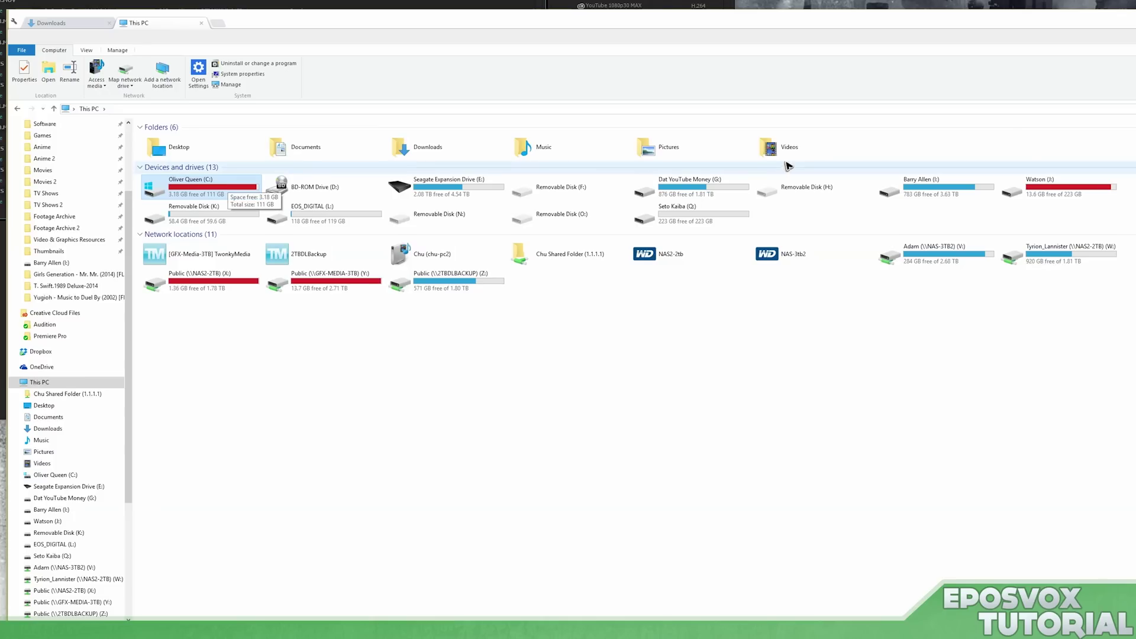
{"action": "left_click", "coordinate": [687, 220]}
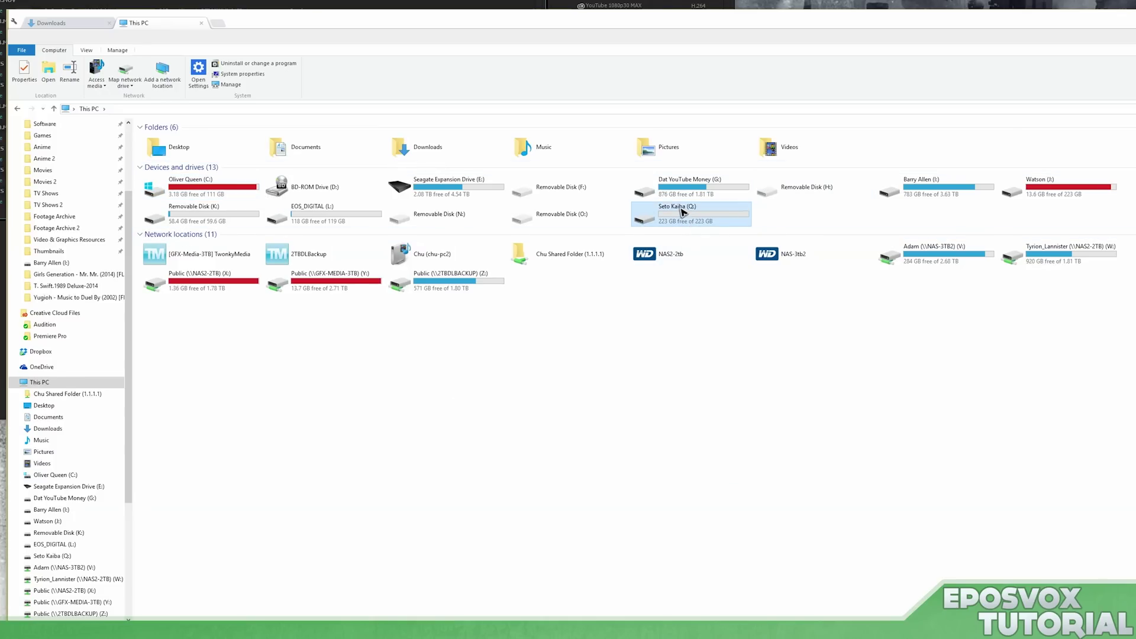
{"action": "left_click", "coordinate": [234, 180]}
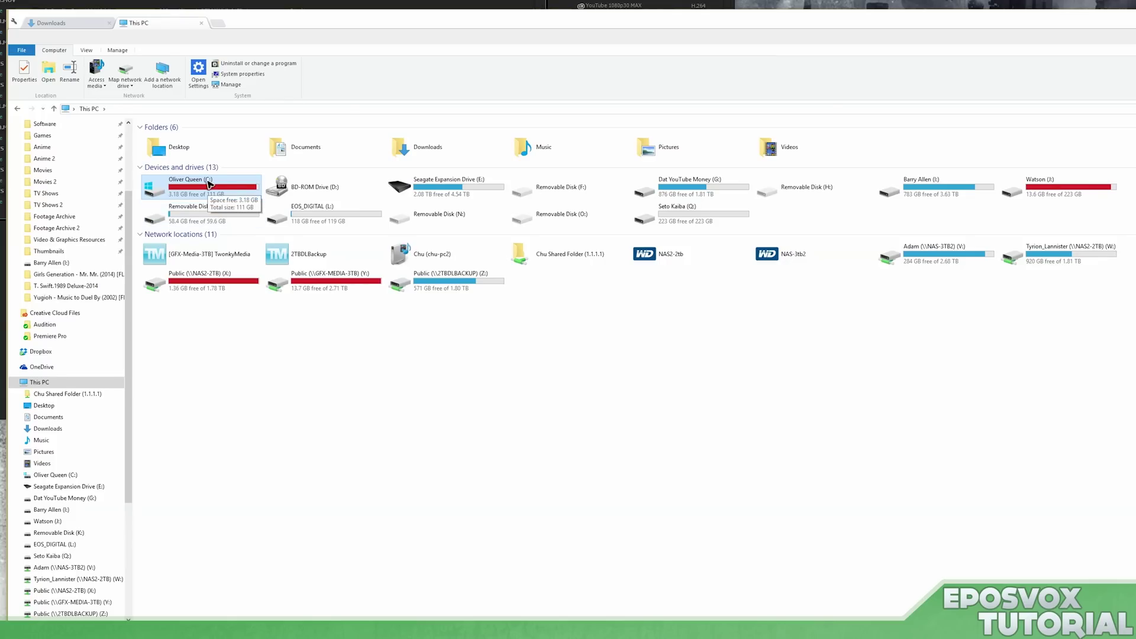
{"action": "left_click", "coordinate": [697, 220]}
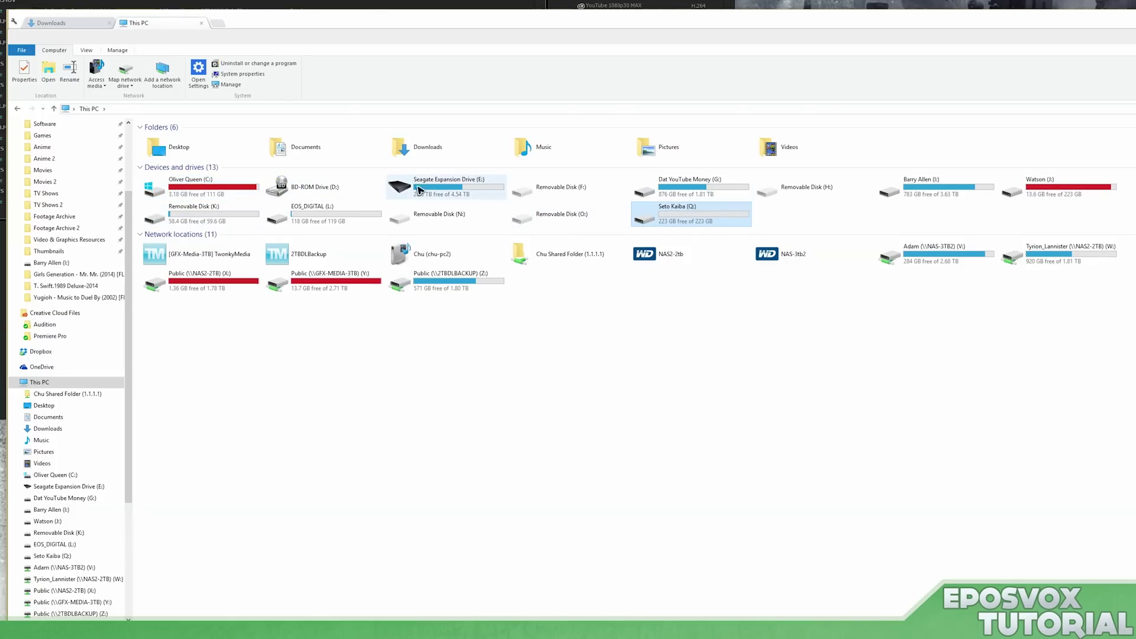
{"action": "left_click", "coordinate": [189, 186]}
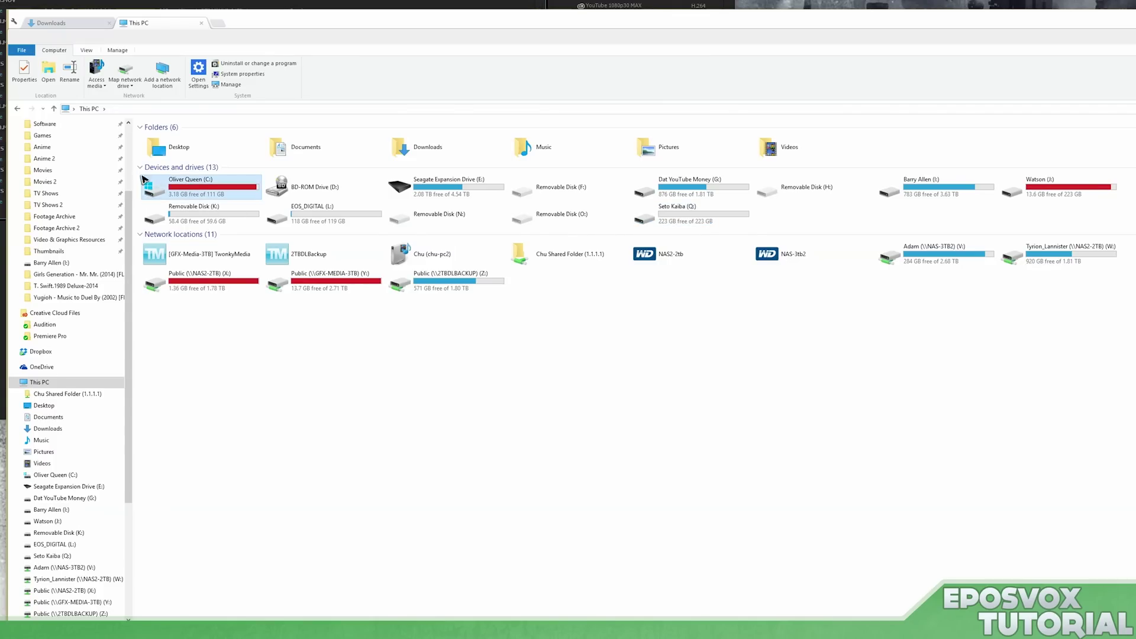
Step: Extract Setup1510.exe from Setup1510.zip in the Downloads folder
{"action": "left_click", "coordinate": [68, 22]}
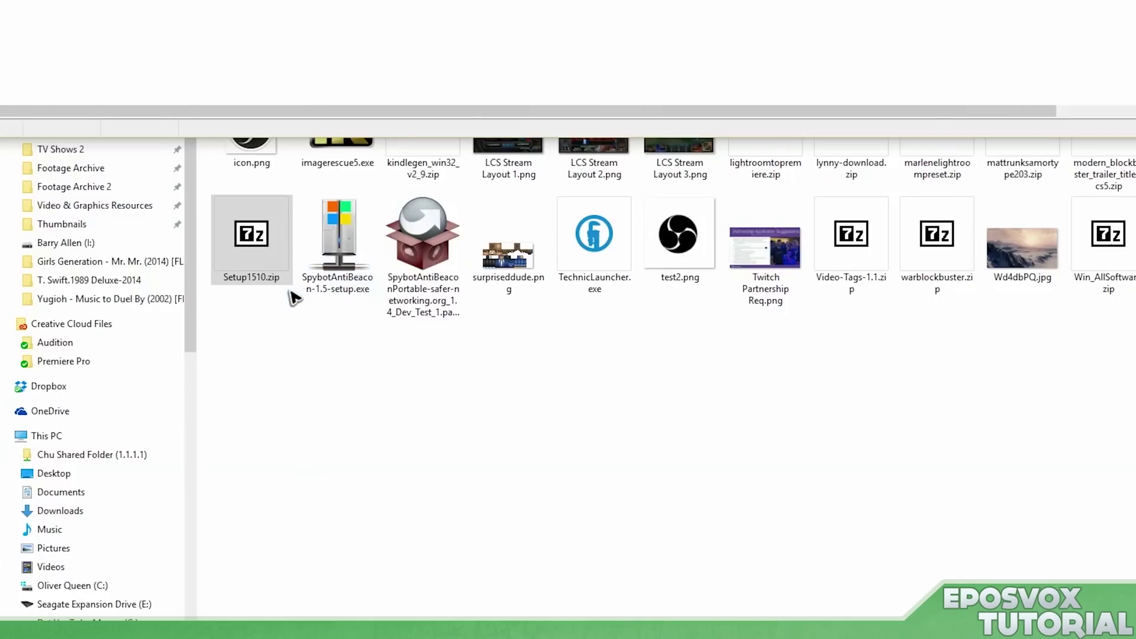
{"action": "left_click", "coordinate": [279, 288]}
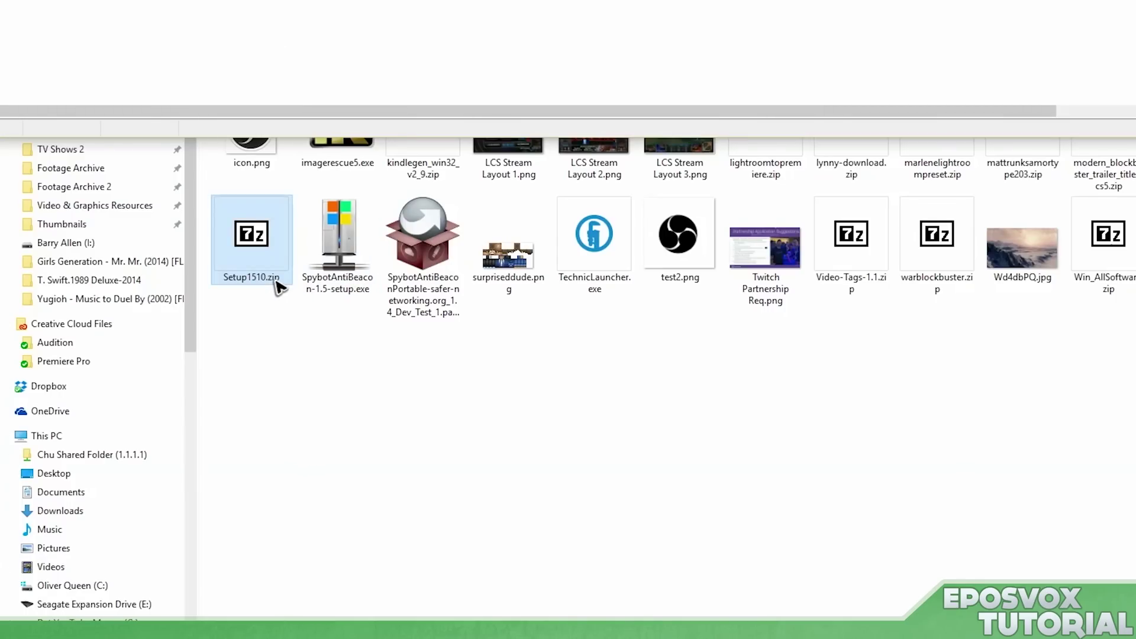
{"action": "key", "text": "Return"}
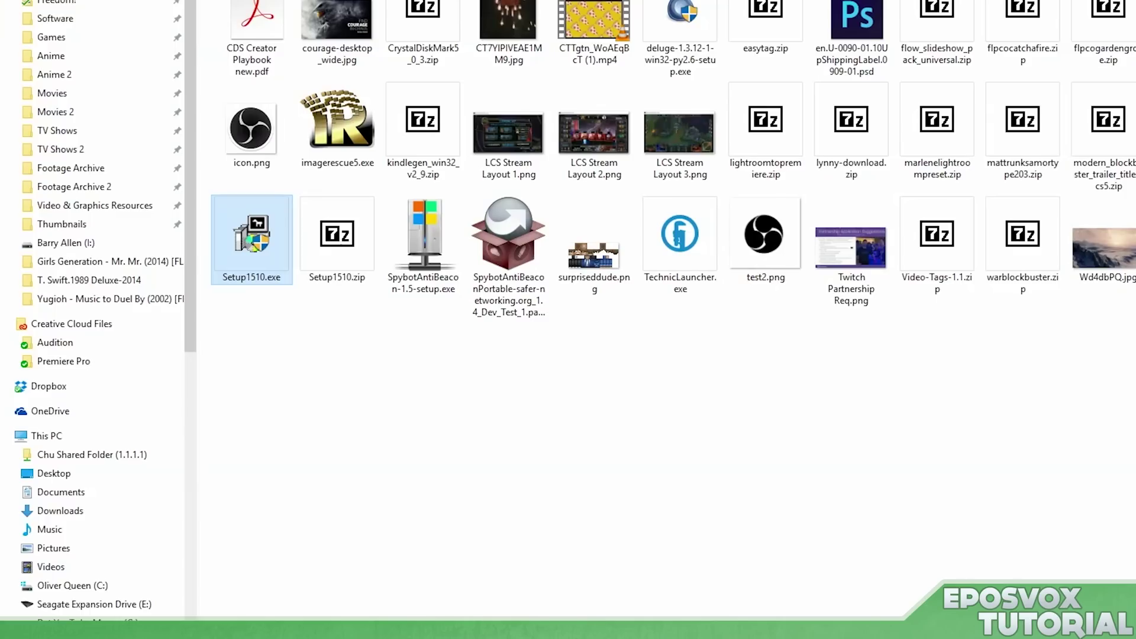
Step: Scan Setup1510.exe with Malwarebytes Anti-Malware, finding 0 threats, then close the scanner
{"action": "right_click", "coordinate": [253, 243]}
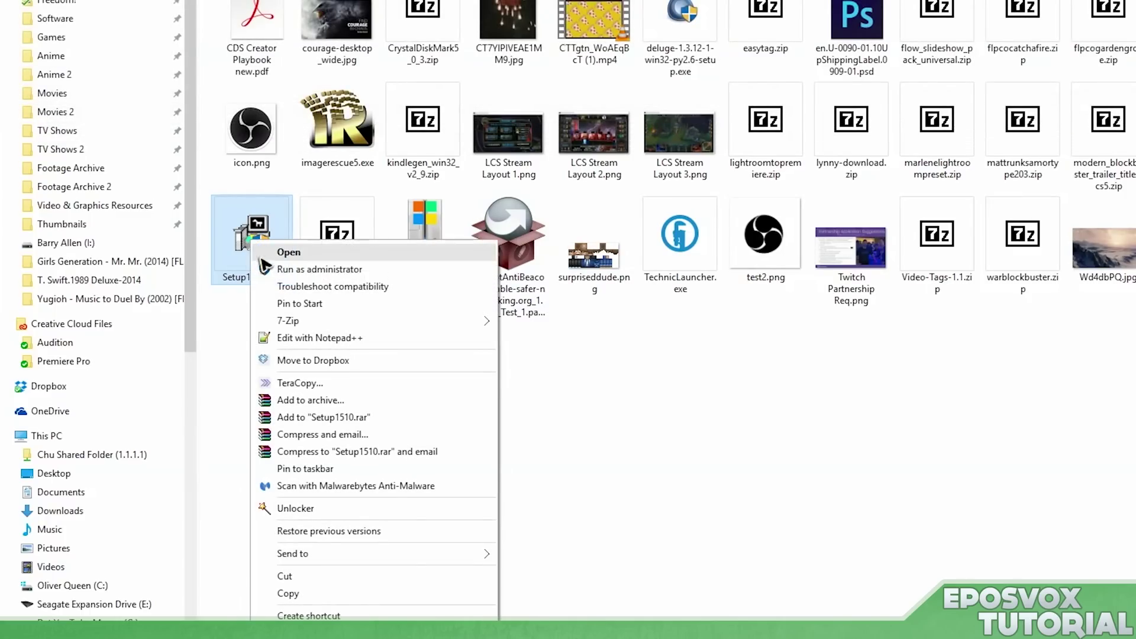
{"action": "left_click", "coordinate": [331, 486]}
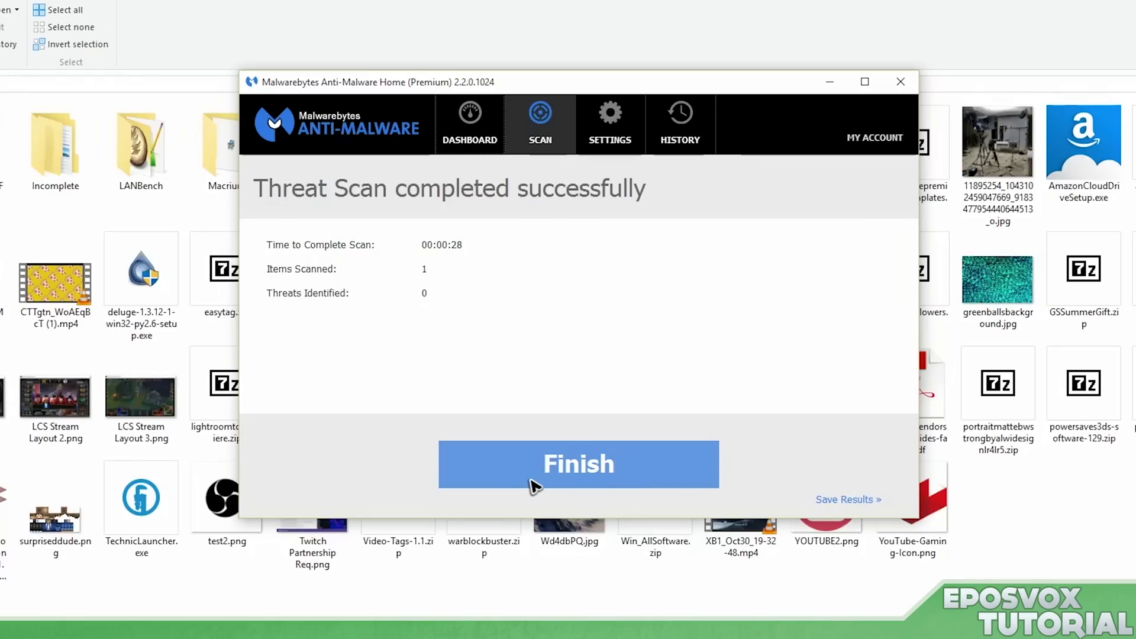
{"action": "left_click", "coordinate": [533, 486]}
{"action": "left_click", "coordinate": [900, 82]}
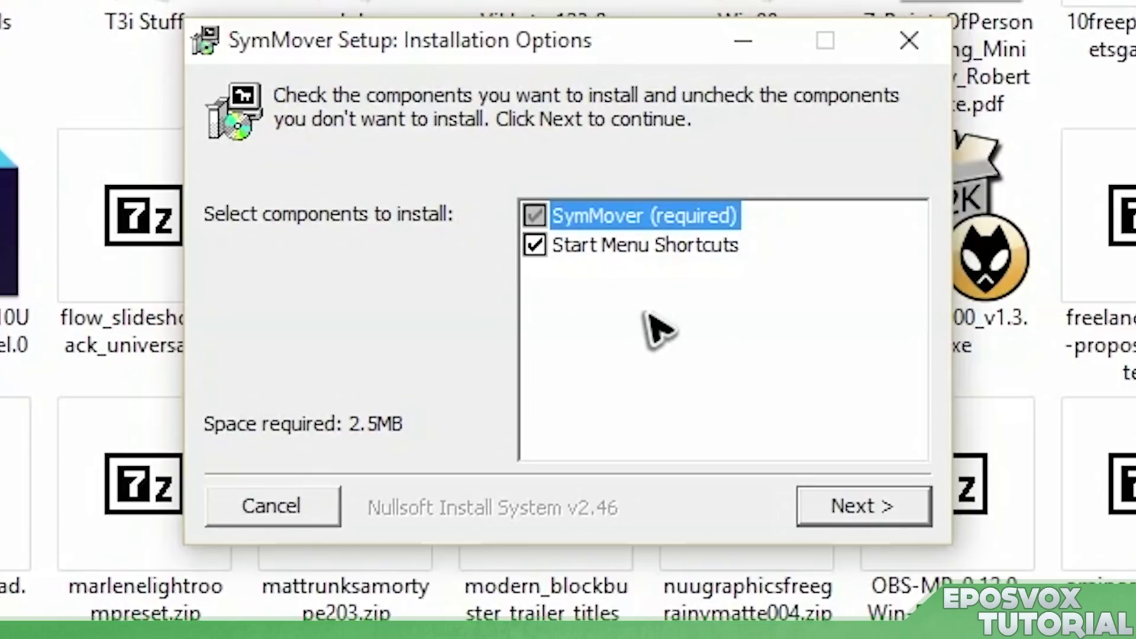
Step: Install SymMover into the default C:\Program Files (x86)\SymMover folder and close the installer
{"action": "left_click", "coordinate": [855, 513]}
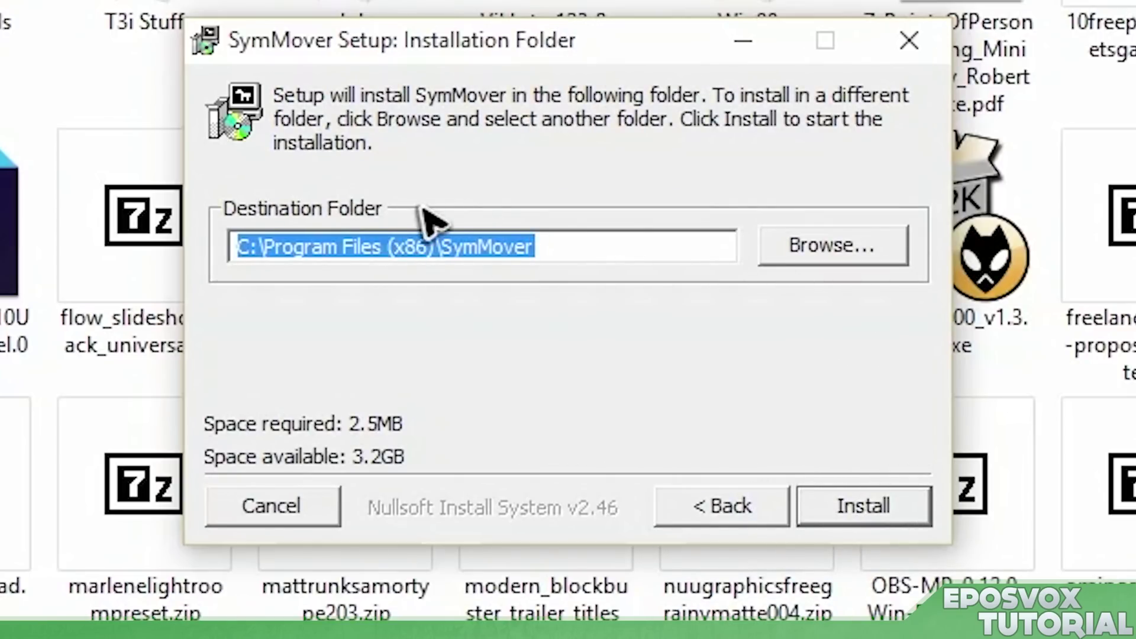
{"action": "left_click", "coordinate": [492, 246]}
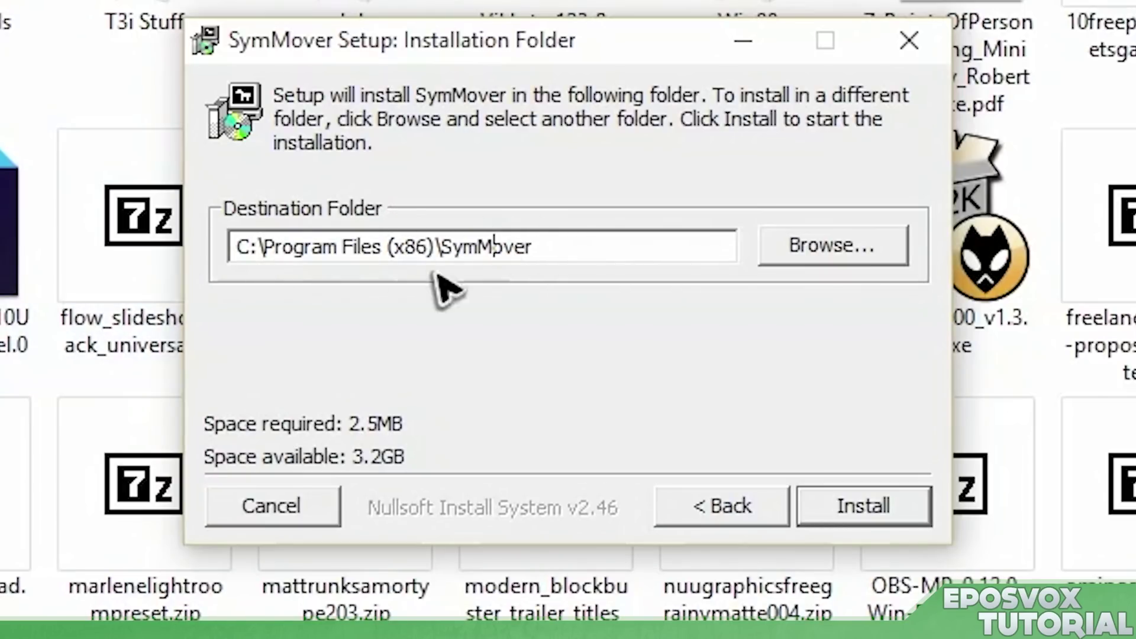
{"action": "left_click", "coordinate": [799, 261]}
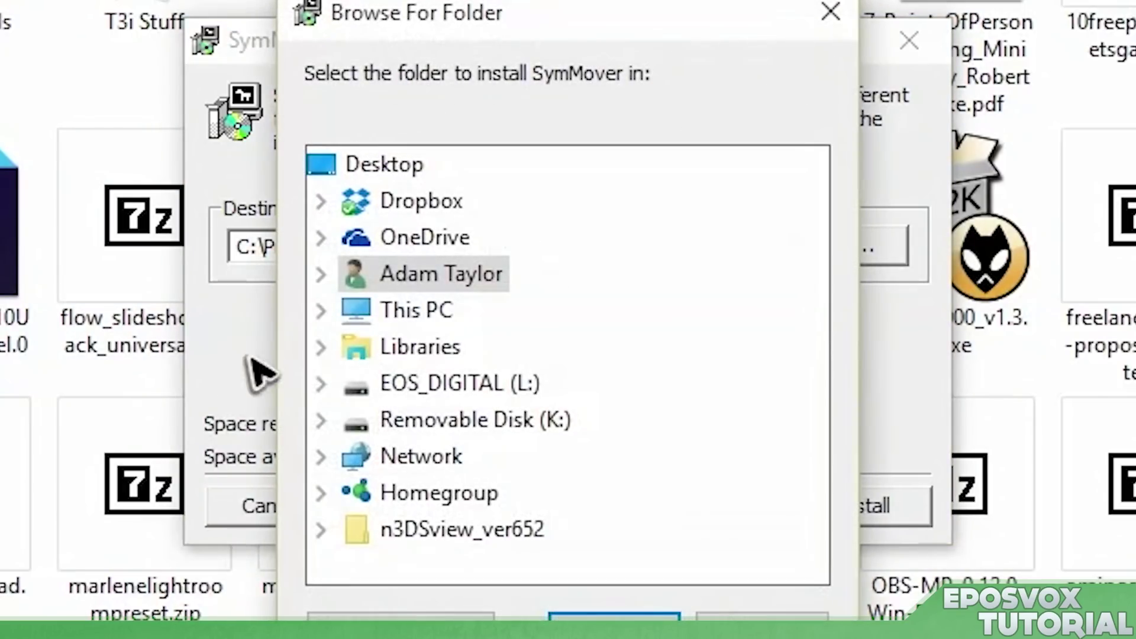
{"action": "left_click", "coordinate": [762, 618]}
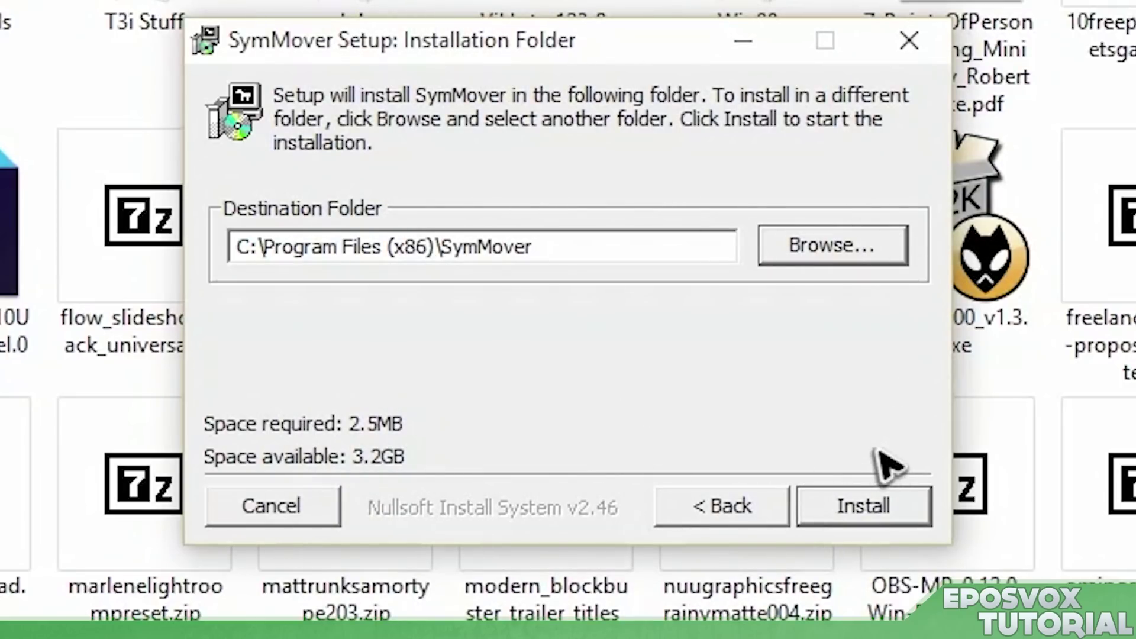
{"action": "left_click", "coordinate": [861, 521]}
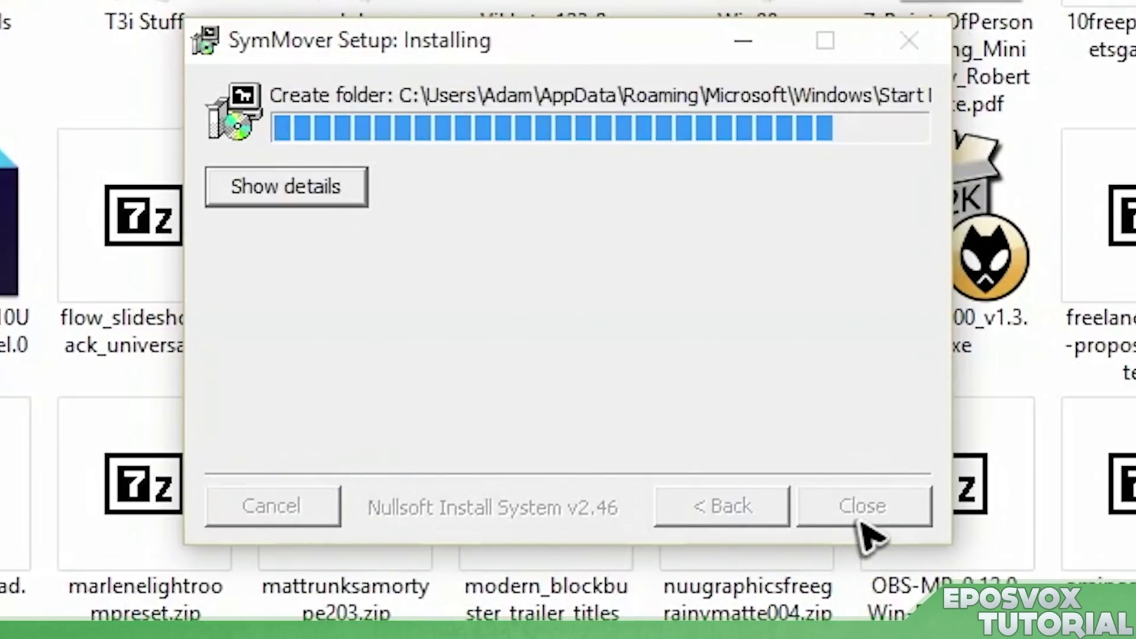
{"action": "left_click", "coordinate": [322, 204]}
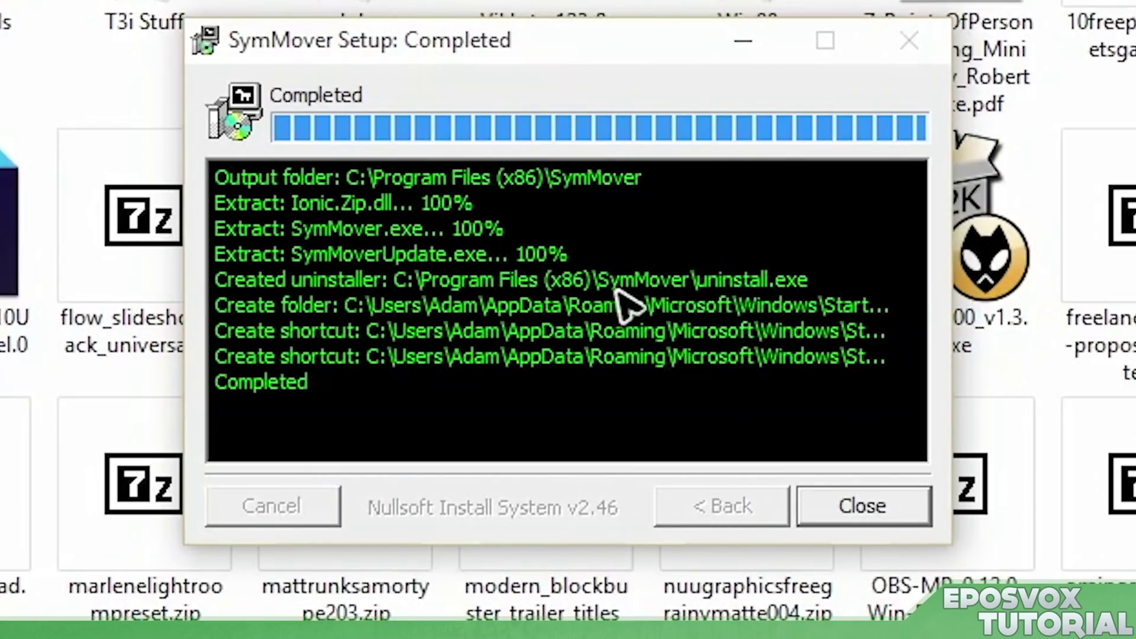
{"action": "left_click", "coordinate": [835, 509]}
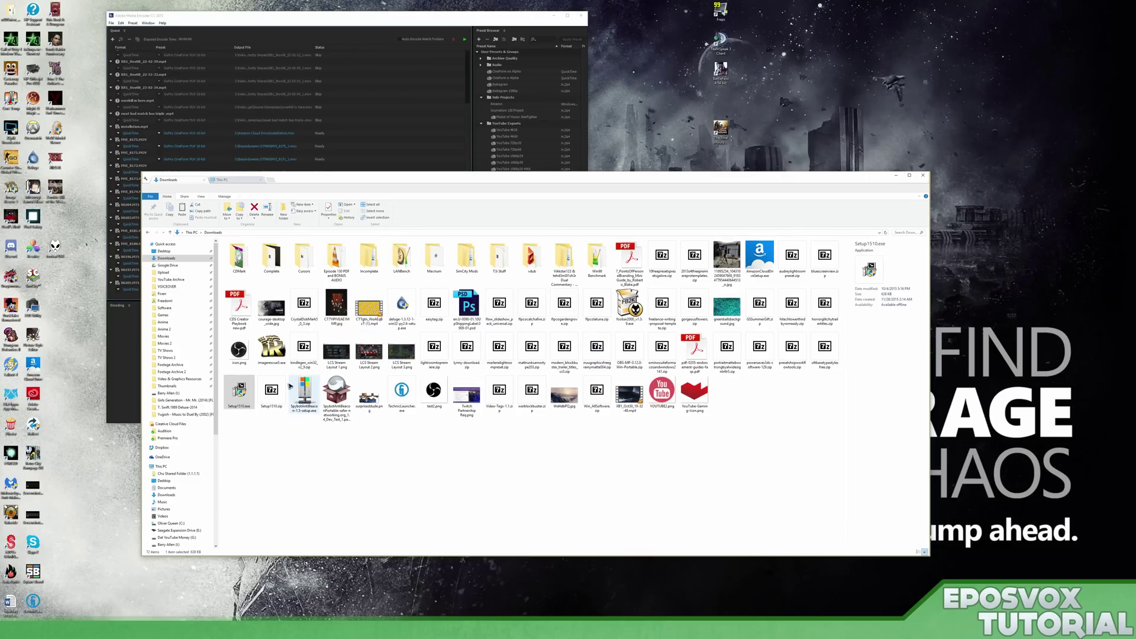
Step: Minimize File Explorer, start SymMover from the Start menu and accept its Terms of Use
{"action": "left_click", "coordinate": [73, 221]}
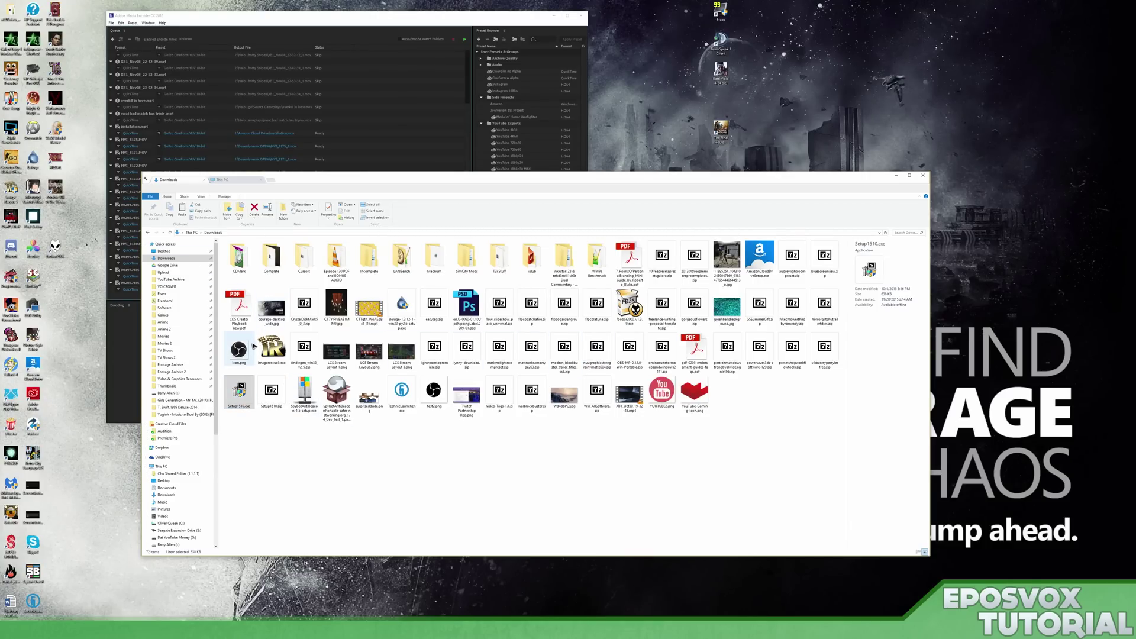
{"action": "left_click", "coordinate": [897, 176]}
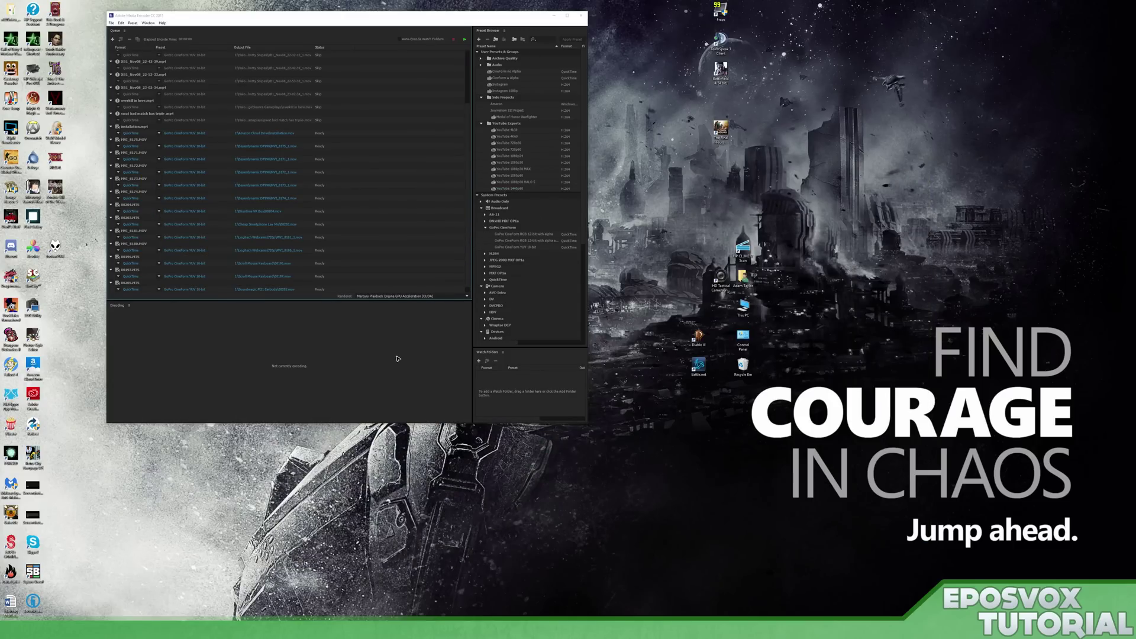
{"action": "left_click", "coordinate": [12, 628]}
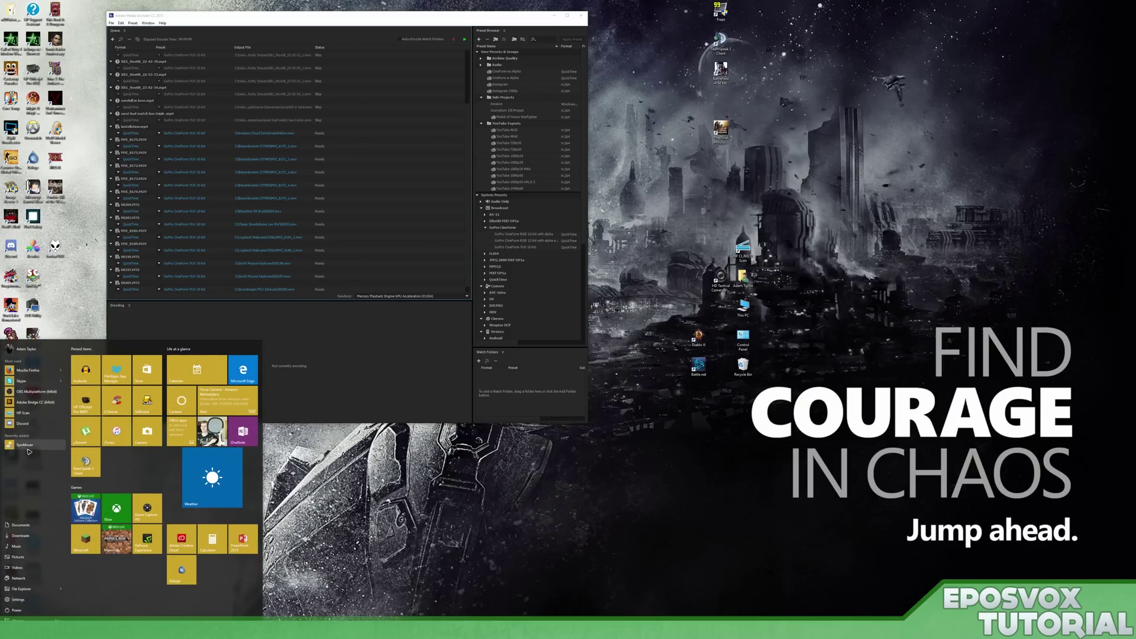
{"action": "left_click", "coordinate": [27, 449]}
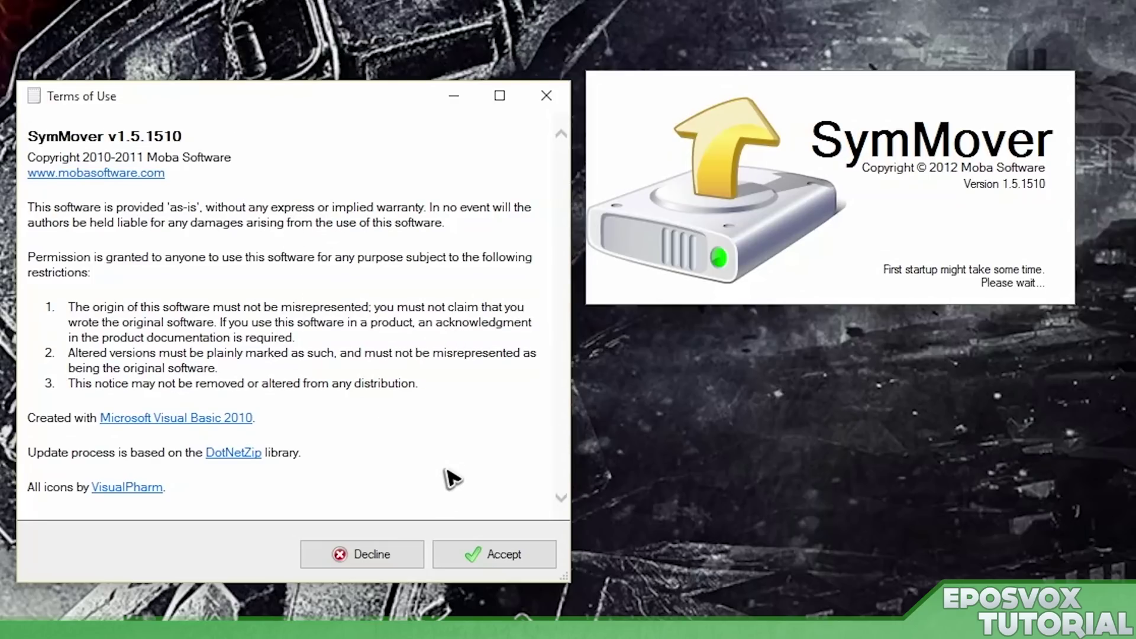
{"action": "left_click", "coordinate": [477, 559]}
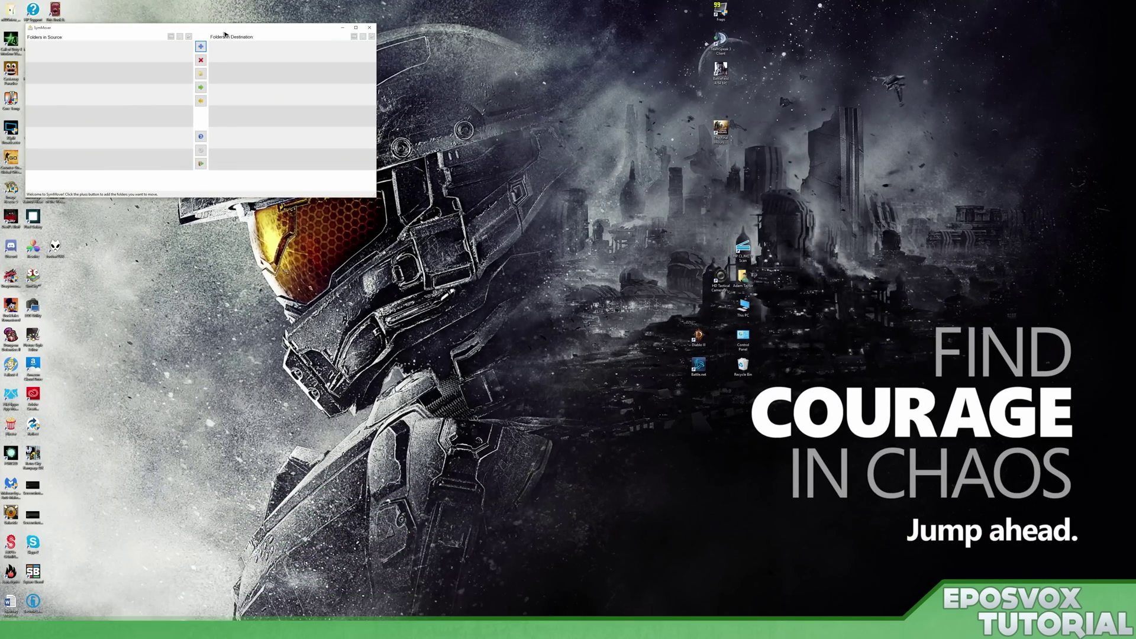
Step: Move the SymMover window to the centre of the screen
{"action": "left_click_drag", "start_coordinate": [225, 33], "coordinate": [535, 232]}
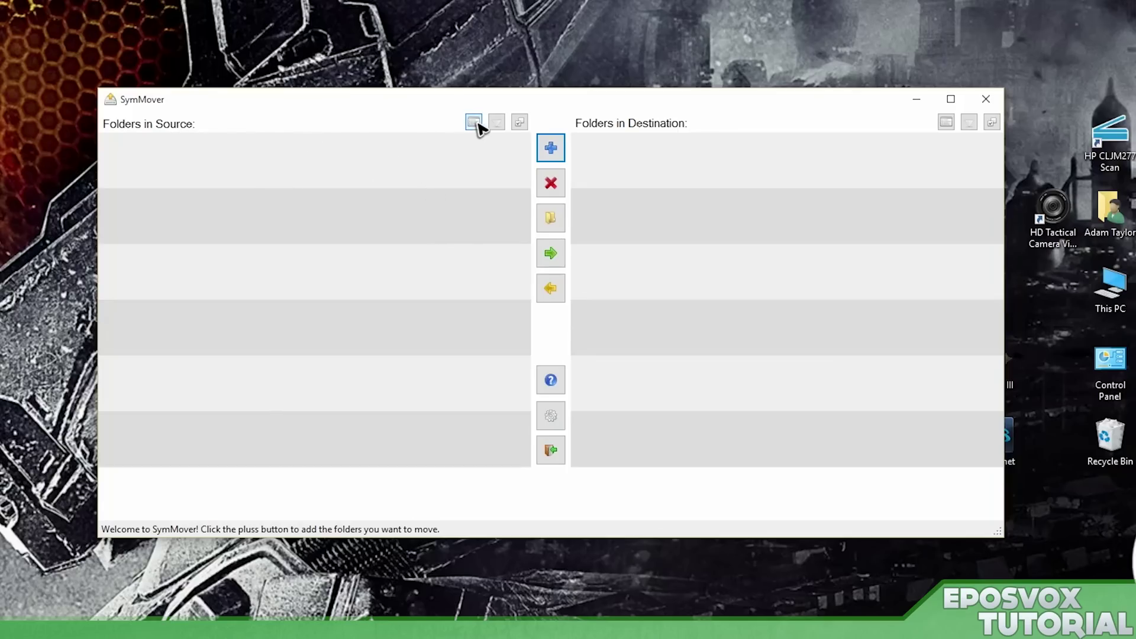
Step: Add Audacity 2.1.0 to the source list as Pending for E:\SymMover, then begin removing it
{"action": "left_click", "coordinate": [563, 148]}
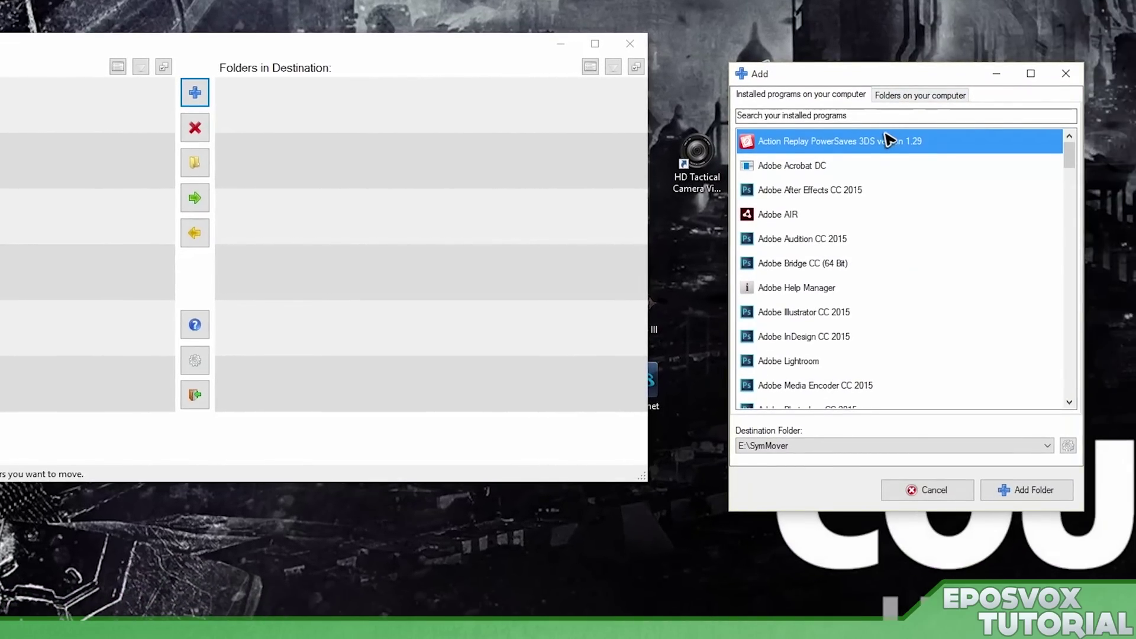
{"action": "scroll", "coordinate": [878, 251], "scroll_direction": "down", "scroll_amount": 2}
{"action": "scroll", "coordinate": [870, 278], "scroll_direction": "down", "scroll_amount": 2}
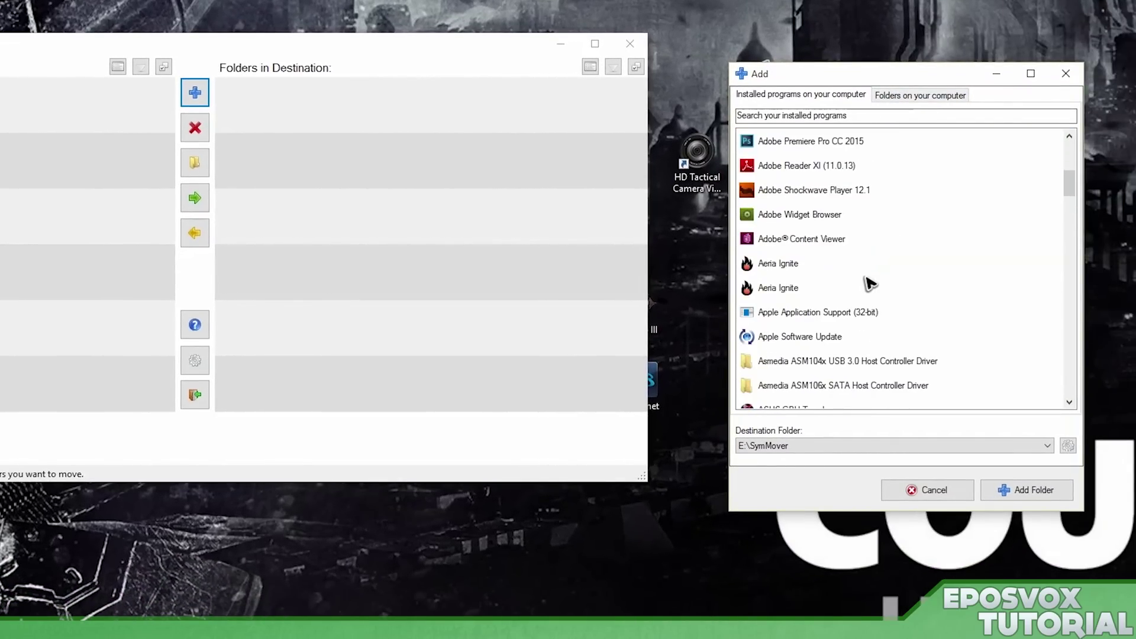
{"action": "scroll", "coordinate": [868, 295], "scroll_direction": "down", "scroll_amount": 2}
{"action": "scroll", "coordinate": [864, 300], "scroll_direction": "down", "scroll_amount": 1}
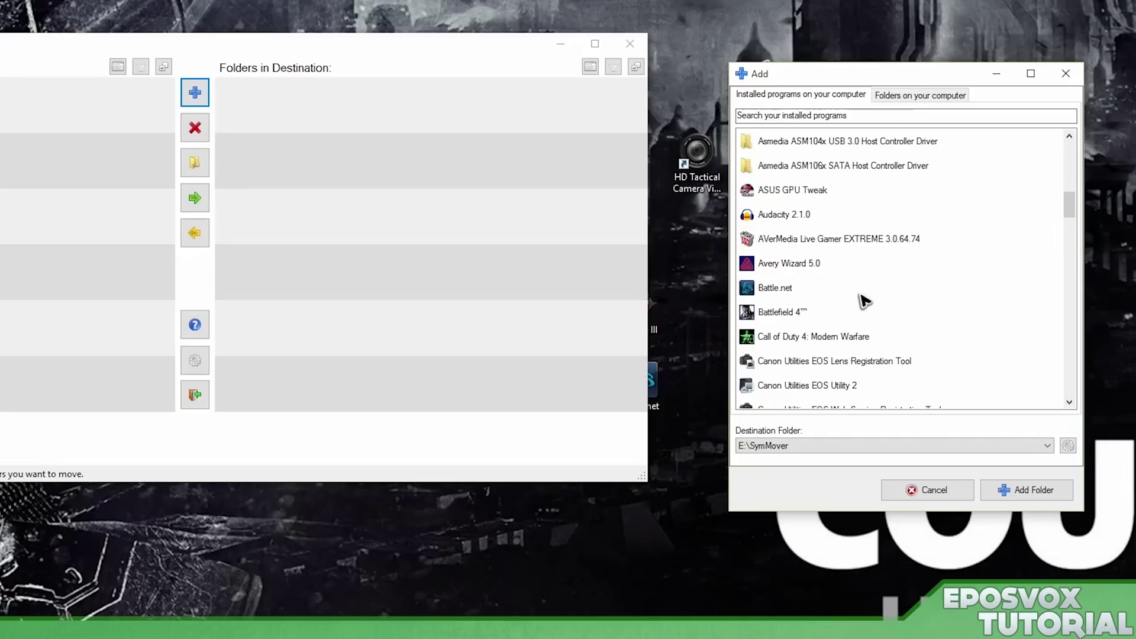
{"action": "left_click", "coordinate": [794, 218]}
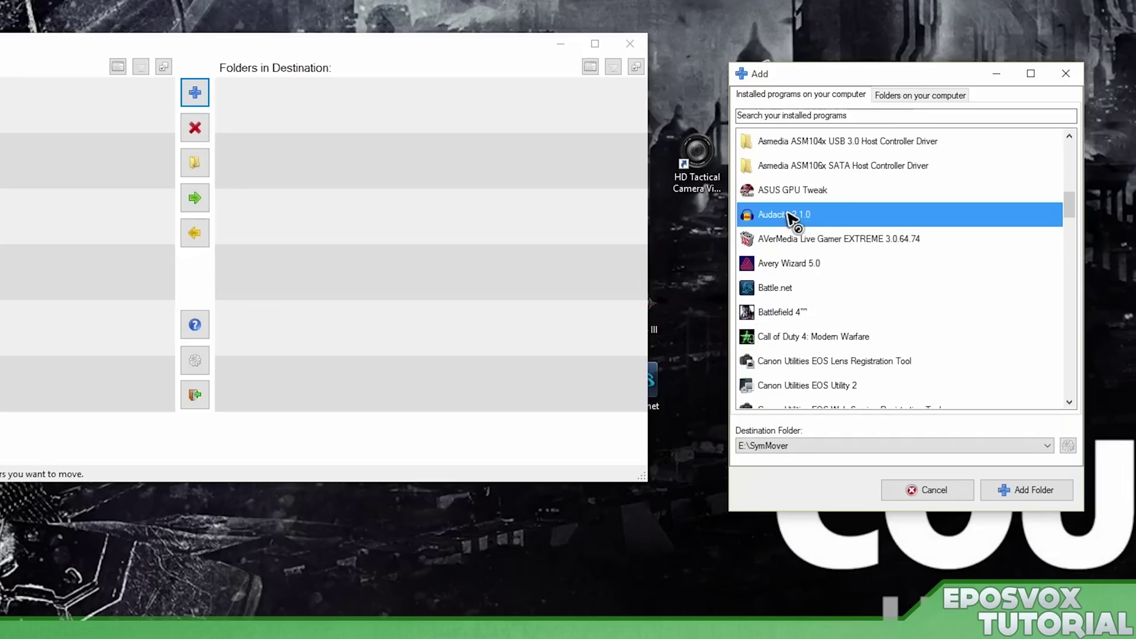
{"action": "left_click", "coordinate": [1018, 496]}
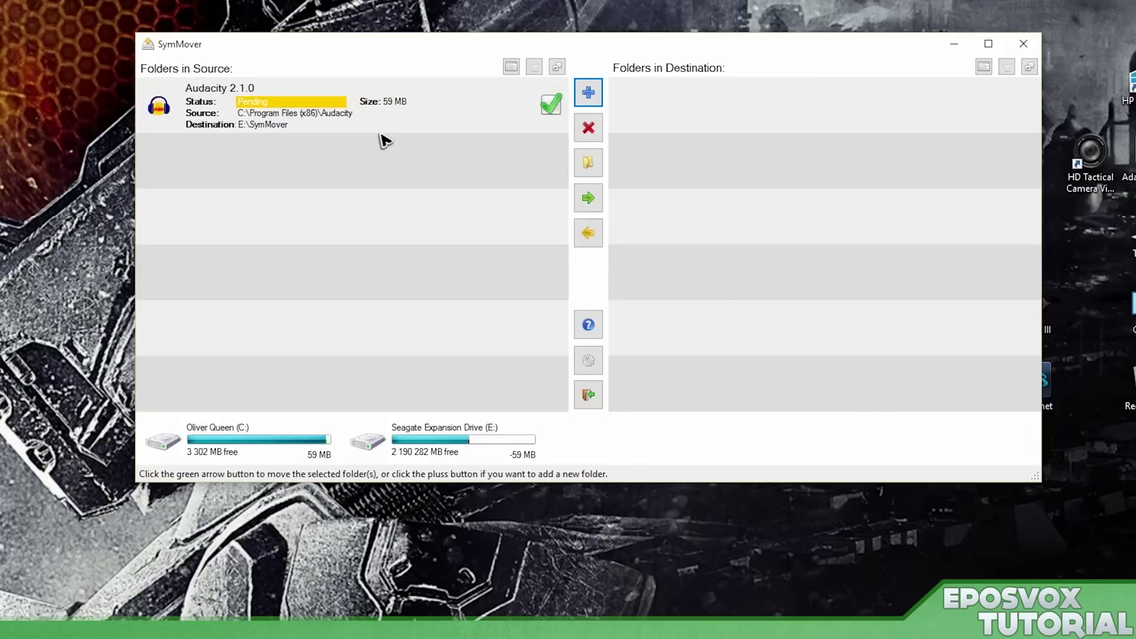
{"action": "left_click", "coordinate": [588, 126]}
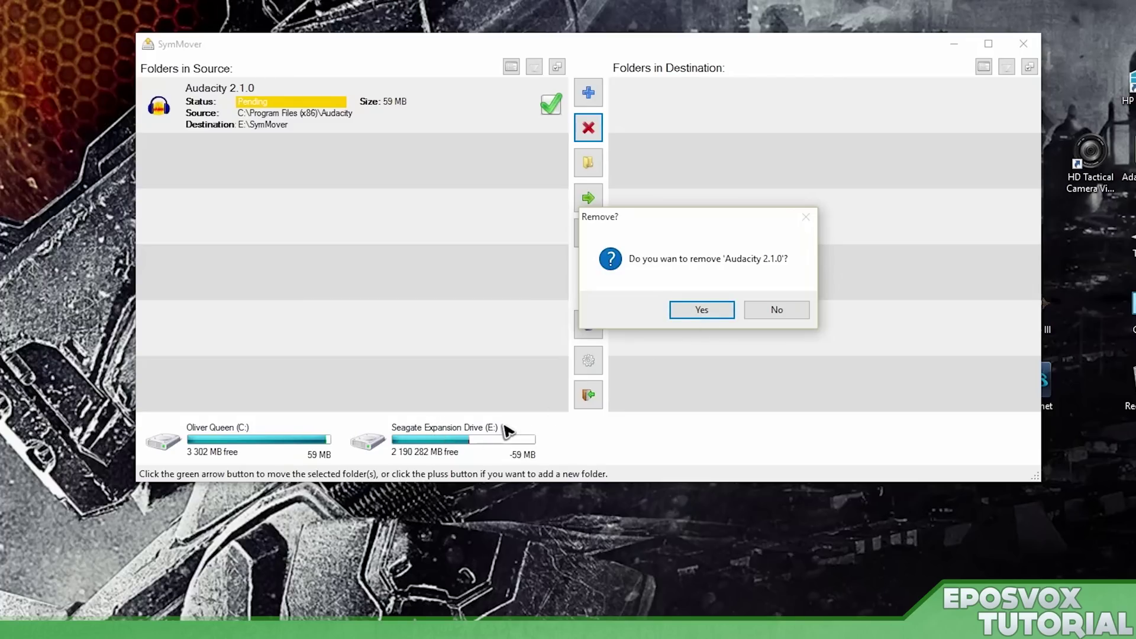
Step: Remove Audacity from the source list and reselect Audacity 2.1.0 among installed programs
{"action": "left_click", "coordinate": [709, 307]}
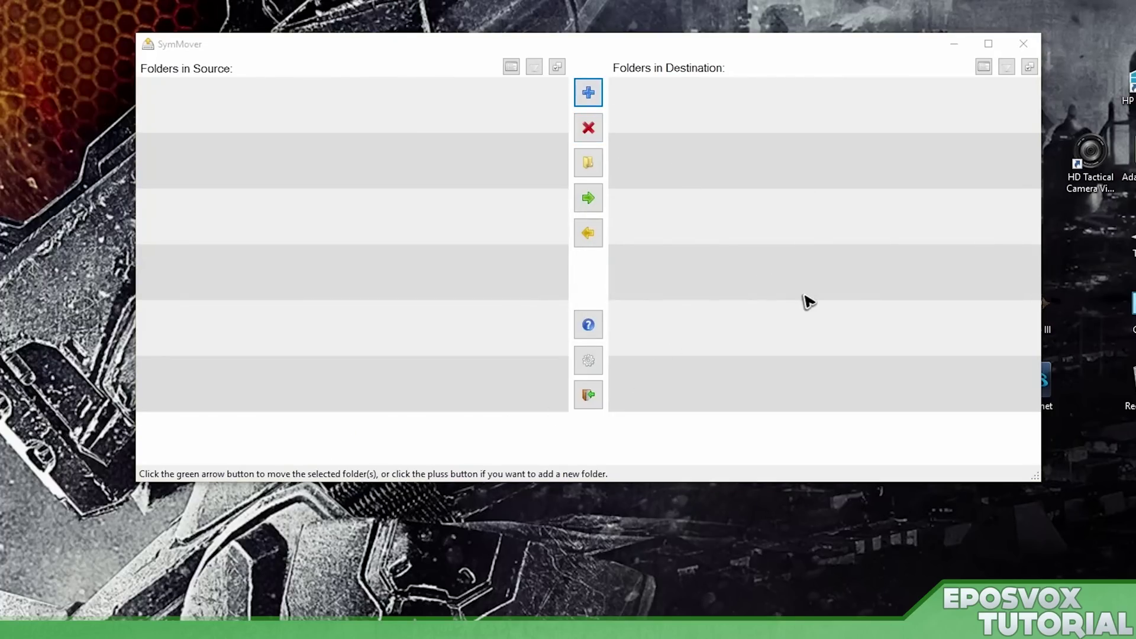
{"action": "scroll", "coordinate": [713, 221], "scroll_direction": "down", "scroll_amount": 4}
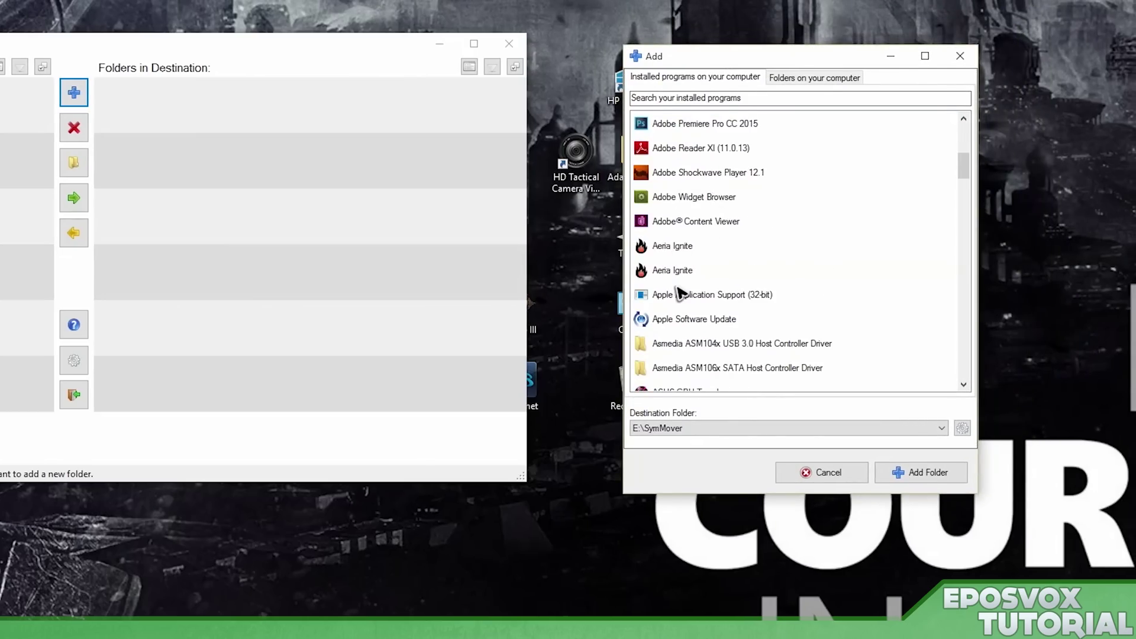
{"action": "scroll", "coordinate": [683, 290], "scroll_direction": "down", "scroll_amount": 3}
{"action": "left_click", "coordinate": [692, 196]}
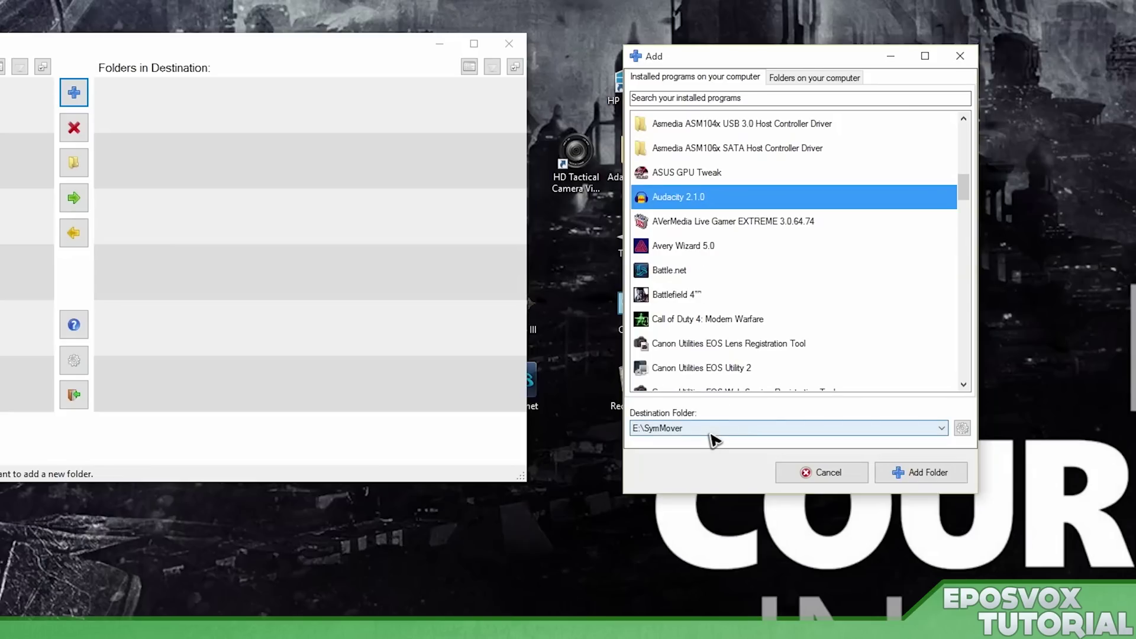
Step: Bring up the destination folder Settings, which list only E:\SymMover as default
{"action": "left_click", "coordinate": [692, 429]}
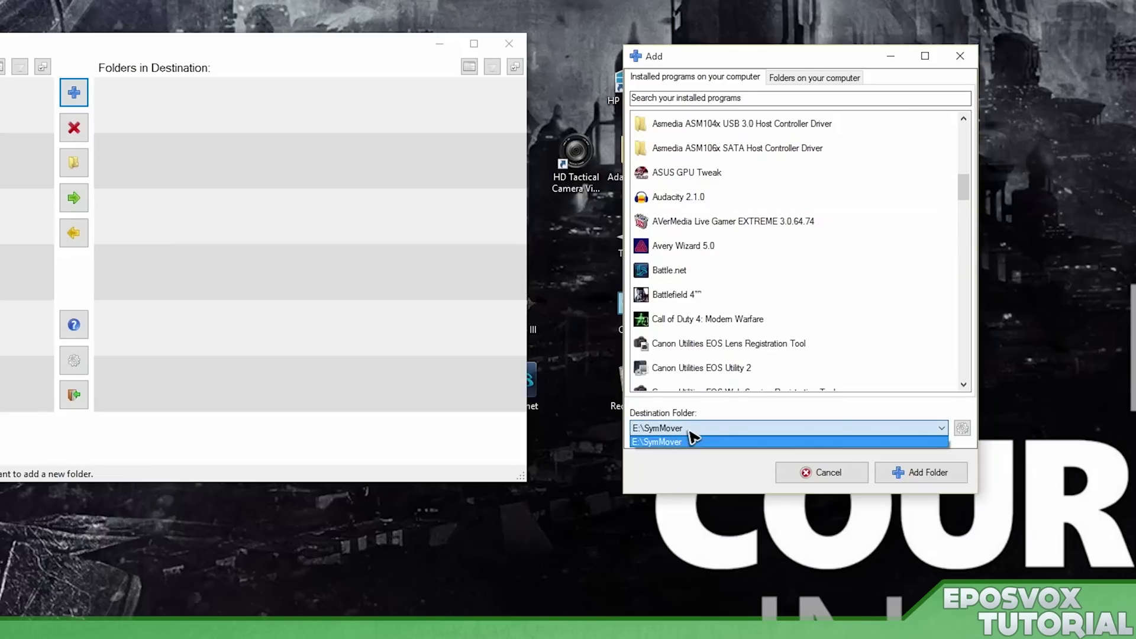
{"action": "left_click", "coordinate": [933, 442]}
{"action": "left_click", "coordinate": [960, 429]}
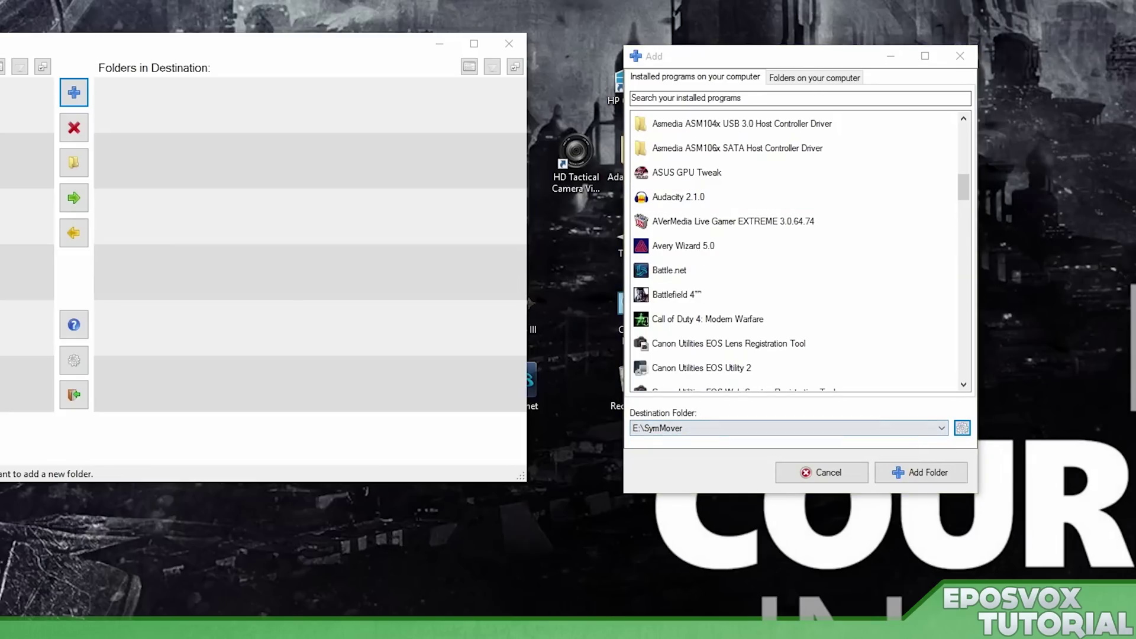
{"action": "left_click_drag", "start_coordinate": [989, 37], "coordinate": [756, 106]}
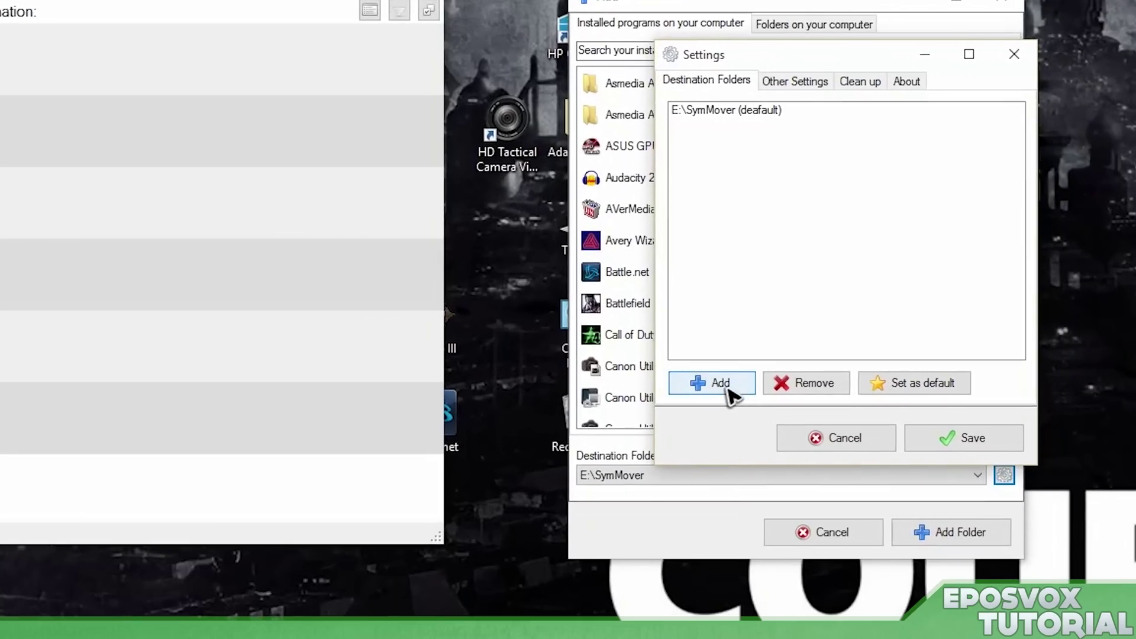
Step: Add Q:\Program Files 2 as a new destination folder
{"action": "left_click", "coordinate": [719, 384]}
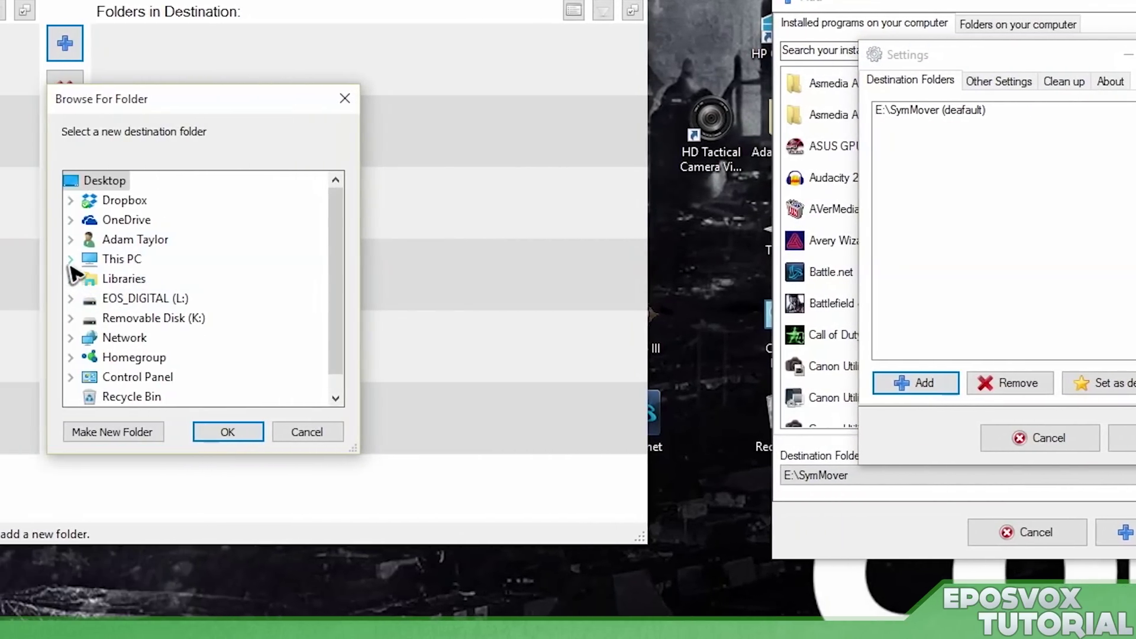
{"action": "left_click", "coordinate": [71, 264]}
{"action": "scroll", "coordinate": [102, 299], "scroll_direction": "down", "scroll_amount": 1}
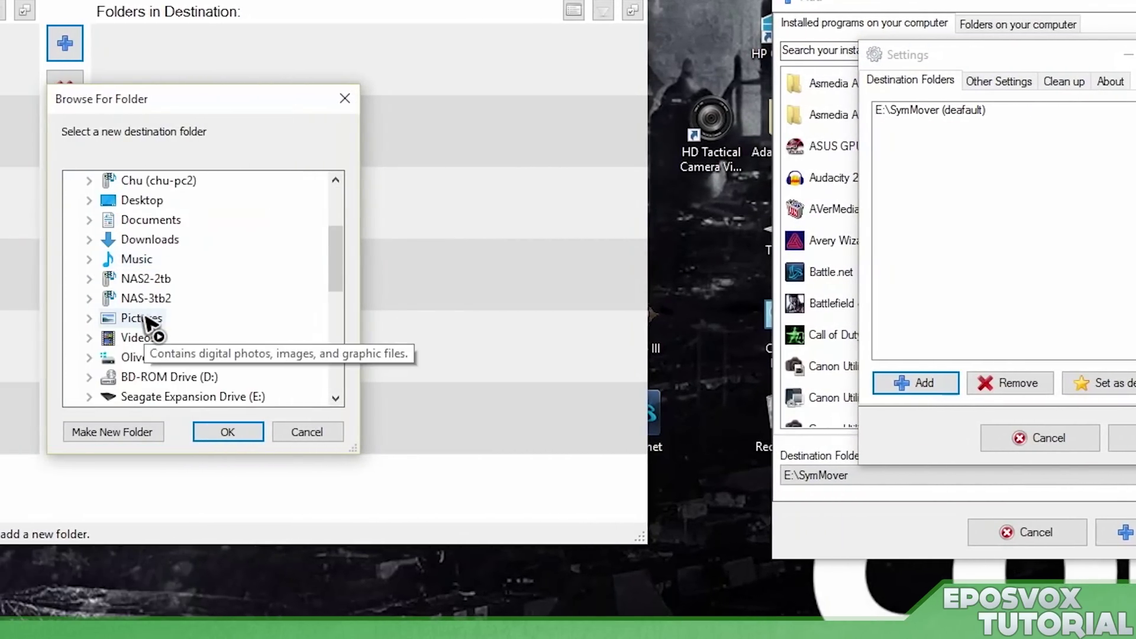
{"action": "scroll", "coordinate": [187, 334], "scroll_direction": "down", "scroll_amount": 3}
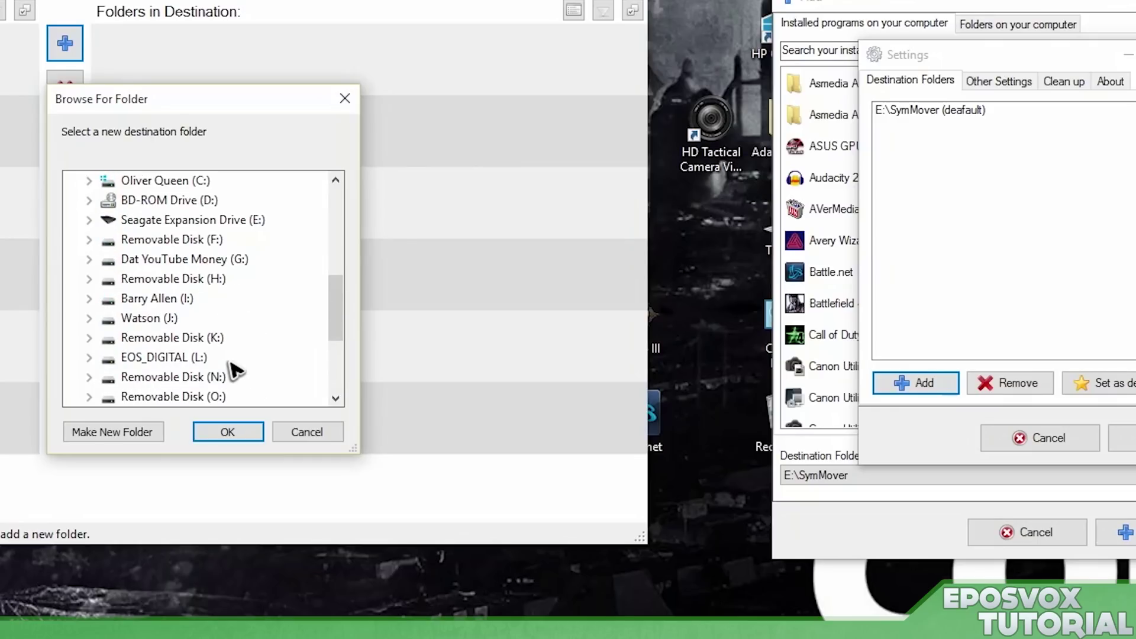
{"action": "scroll", "coordinate": [235, 371], "scroll_direction": "down", "scroll_amount": 2}
{"action": "left_click", "coordinate": [90, 298]}
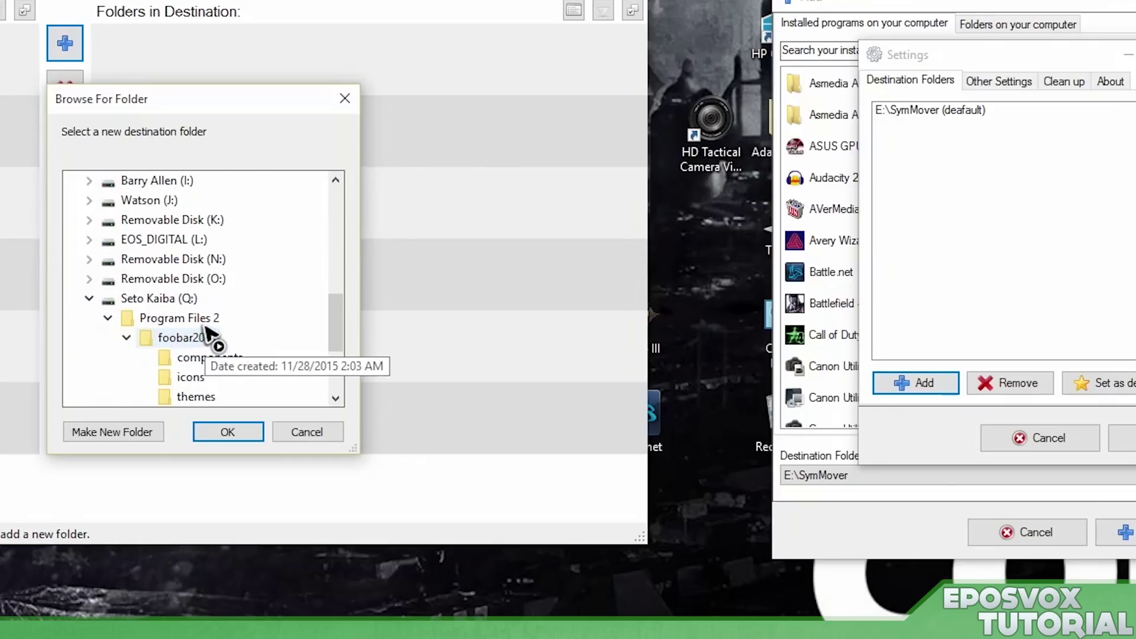
{"action": "left_click", "coordinate": [178, 318]}
{"action": "left_click", "coordinate": [242, 434]}
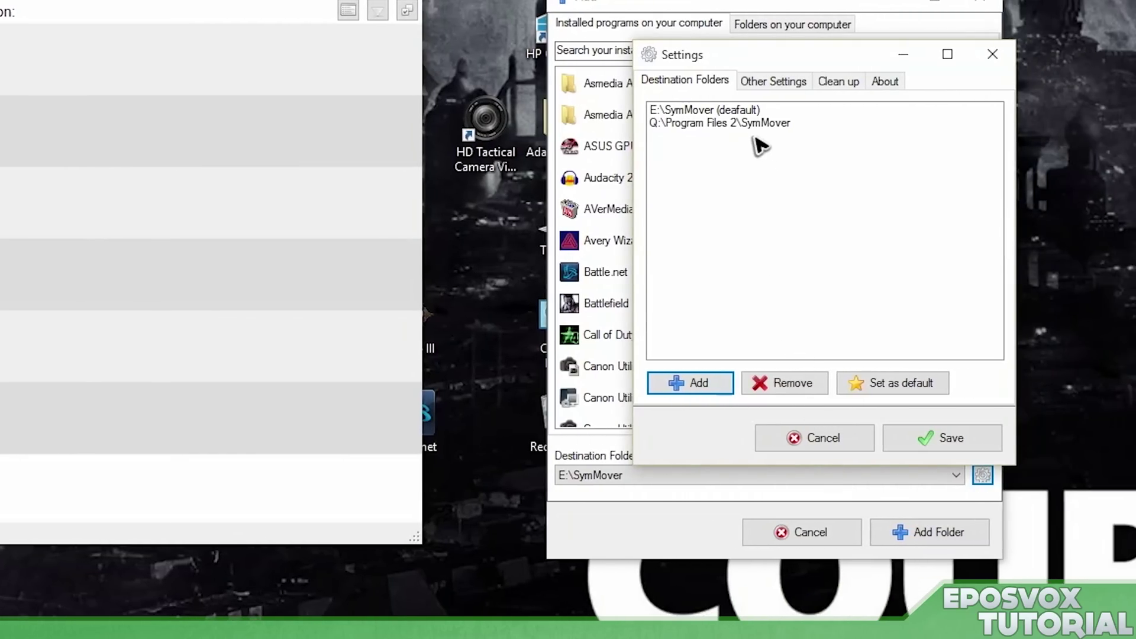
Step: Try removing the E:\SymMover destination and dismiss the default and in-use errors
{"action": "left_click", "coordinate": [755, 138]}
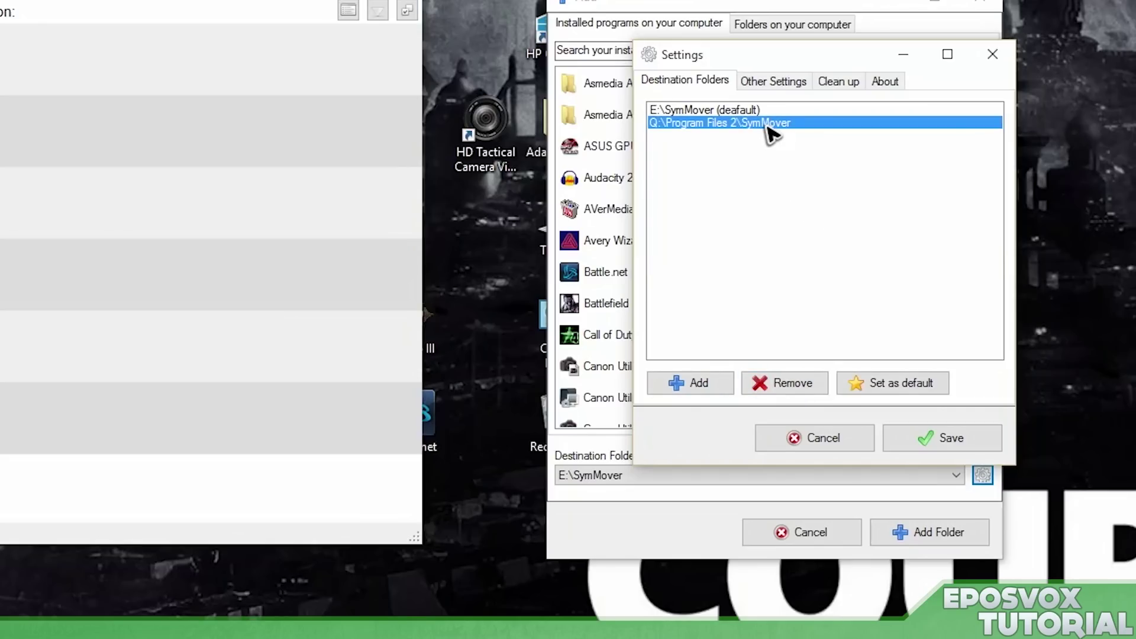
{"action": "left_click", "coordinate": [717, 110]}
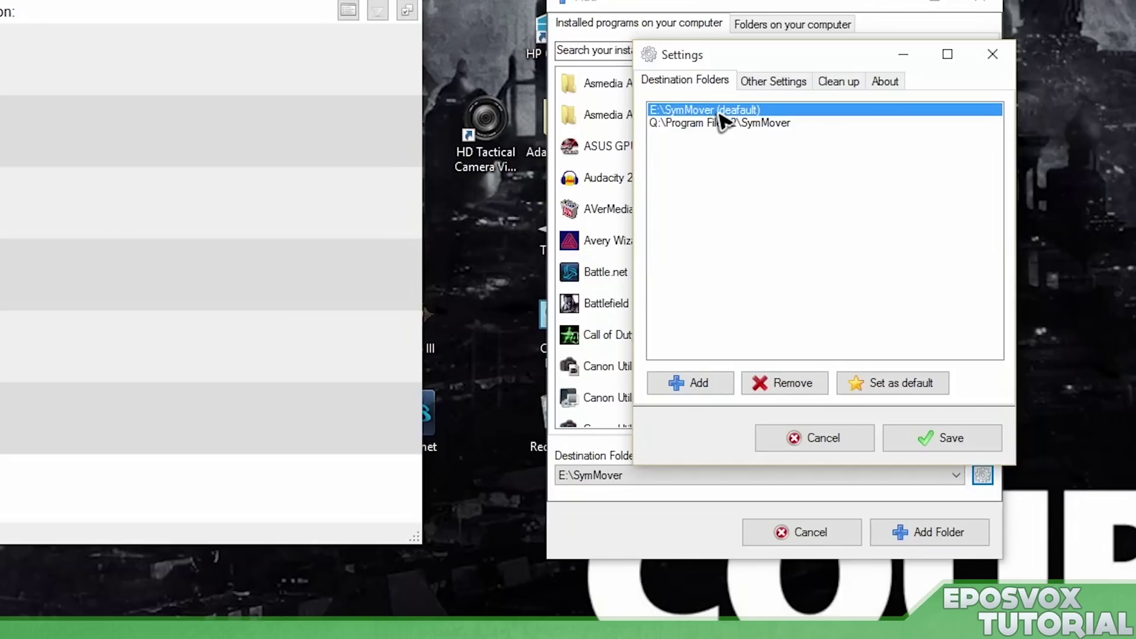
{"action": "left_click", "coordinate": [781, 383]}
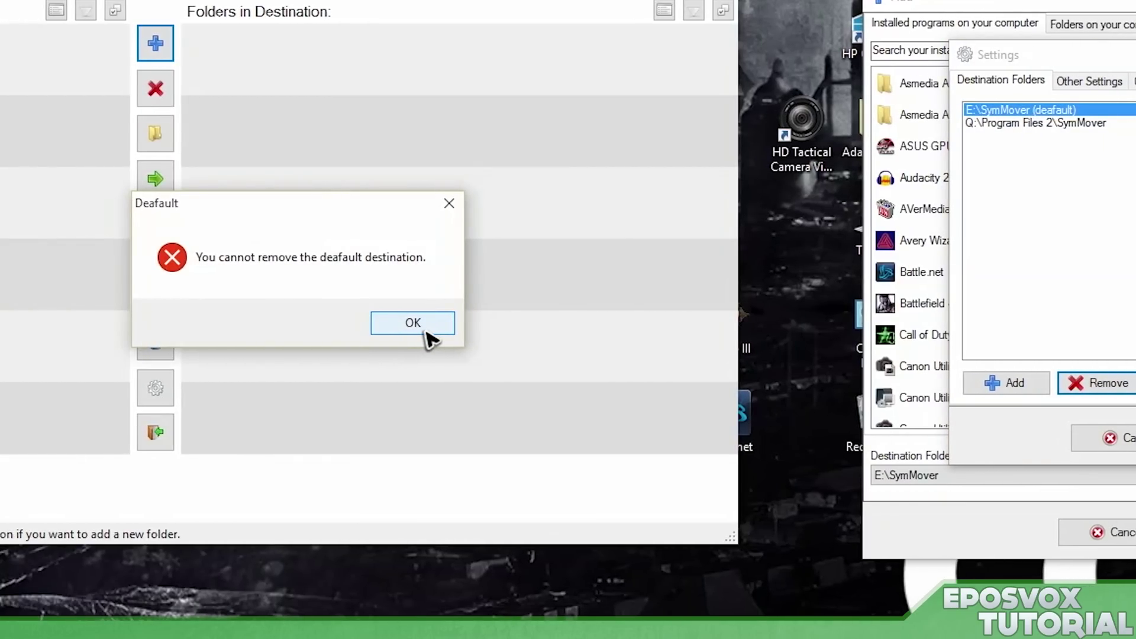
{"action": "left_click", "coordinate": [301, 332]}
{"action": "left_click", "coordinate": [453, 323]}
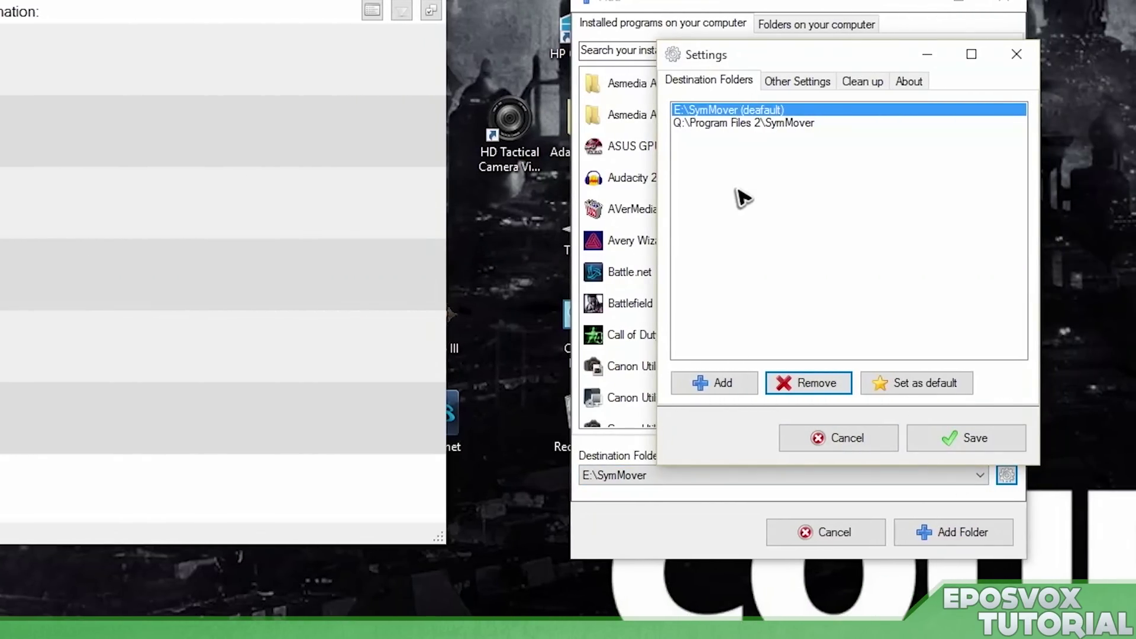
Step: Make Q:\Program Files 2\SymMover the default destination, save, and cancel the add dialog
{"action": "left_click", "coordinate": [753, 124]}
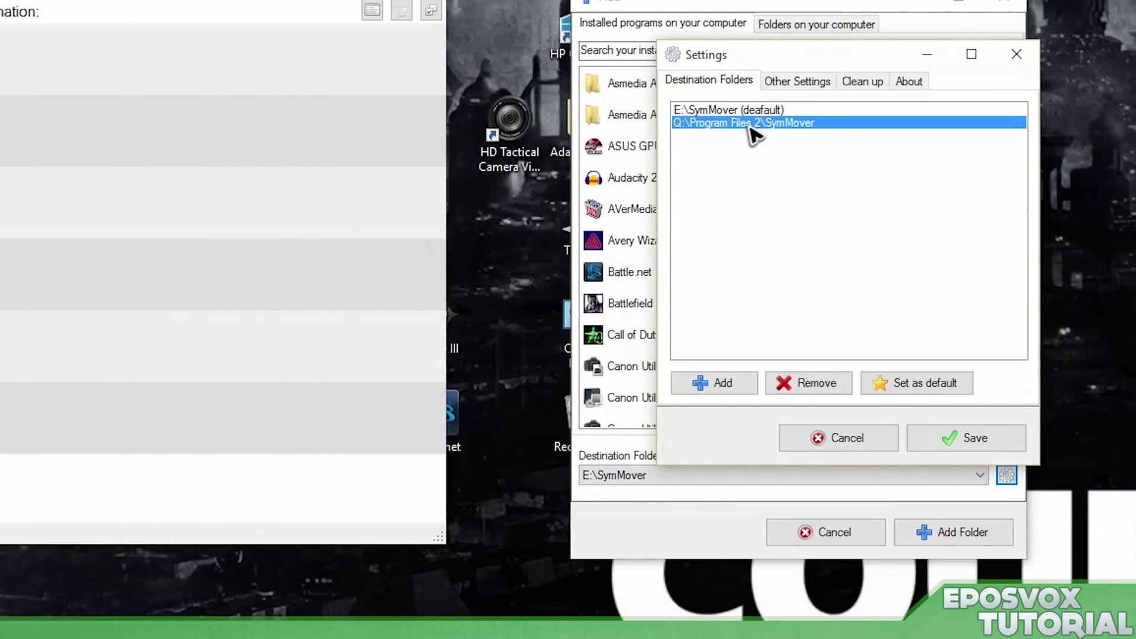
{"action": "left_click", "coordinate": [947, 394]}
{"action": "left_click", "coordinate": [961, 440]}
{"action": "left_click", "coordinate": [784, 477]}
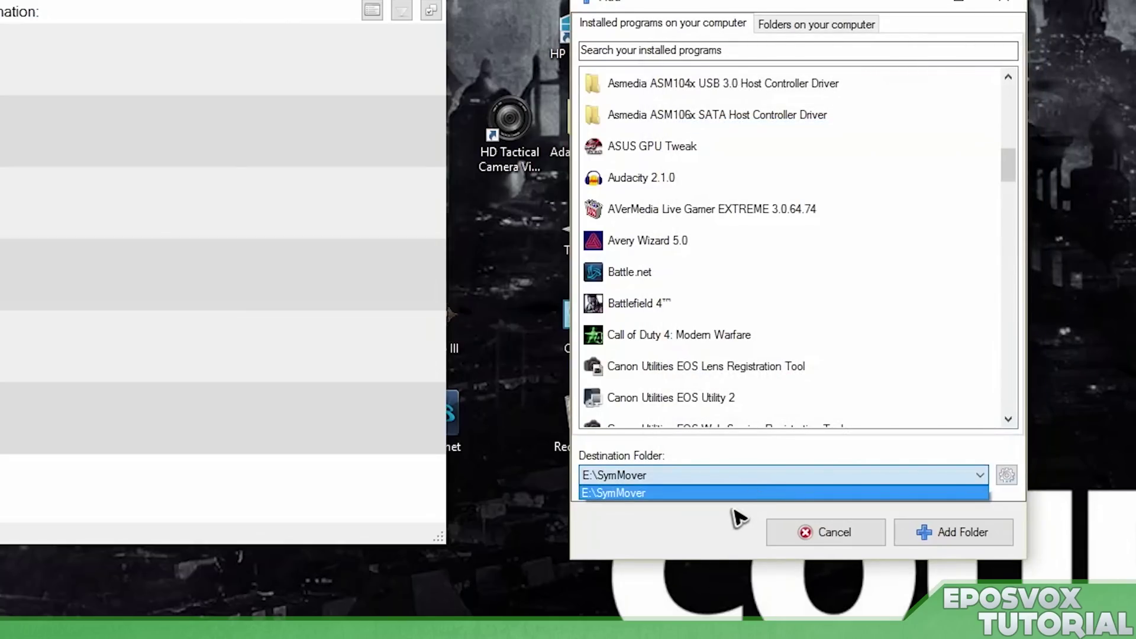
{"action": "left_click", "coordinate": [746, 482]}
{"action": "left_click", "coordinate": [793, 531]}
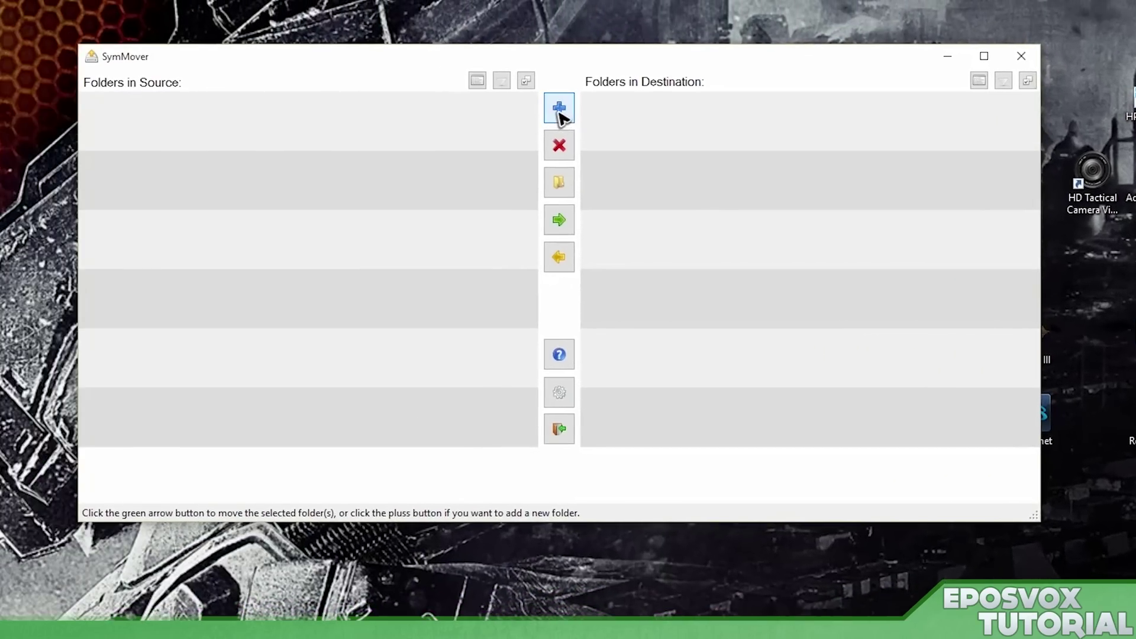
Step: Add Audacity 2.1.0 and DVD Flick 1.3.0.7 to the source list for Q:\Program Files 2\SymMover
{"action": "left_click", "coordinate": [559, 108]}
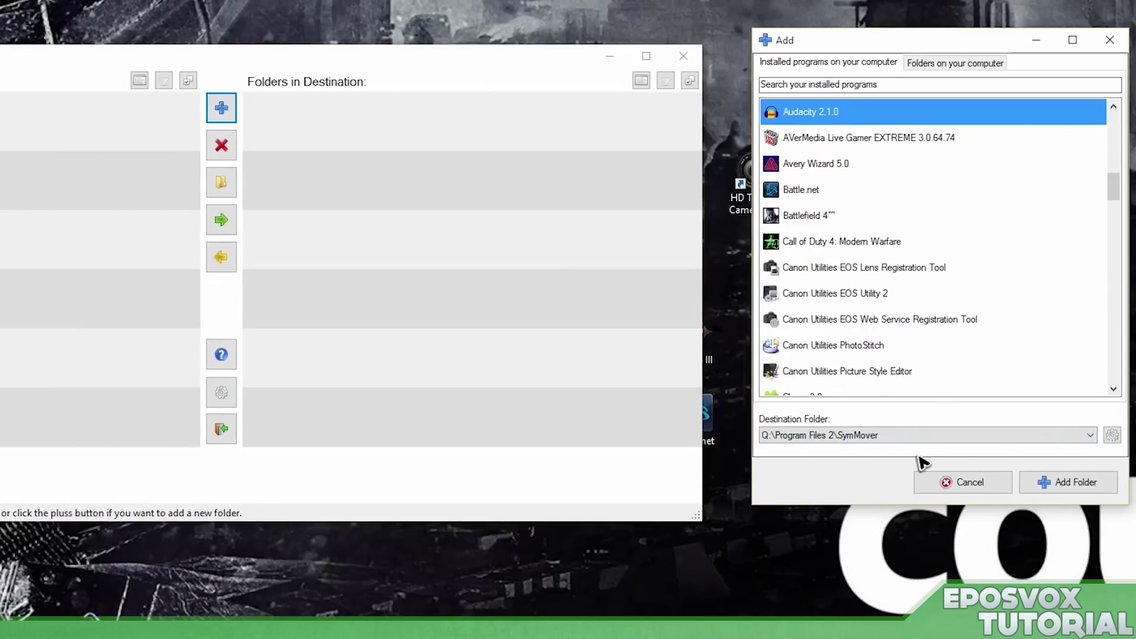
{"action": "left_click", "coordinate": [1048, 487]}
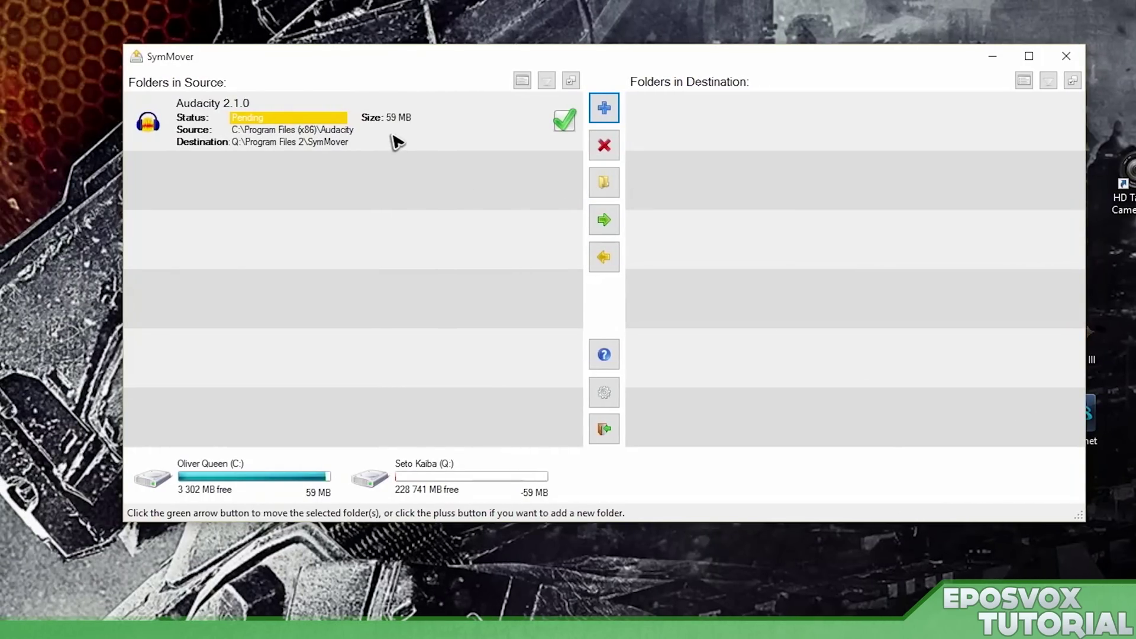
{"action": "left_click", "coordinate": [603, 107]}
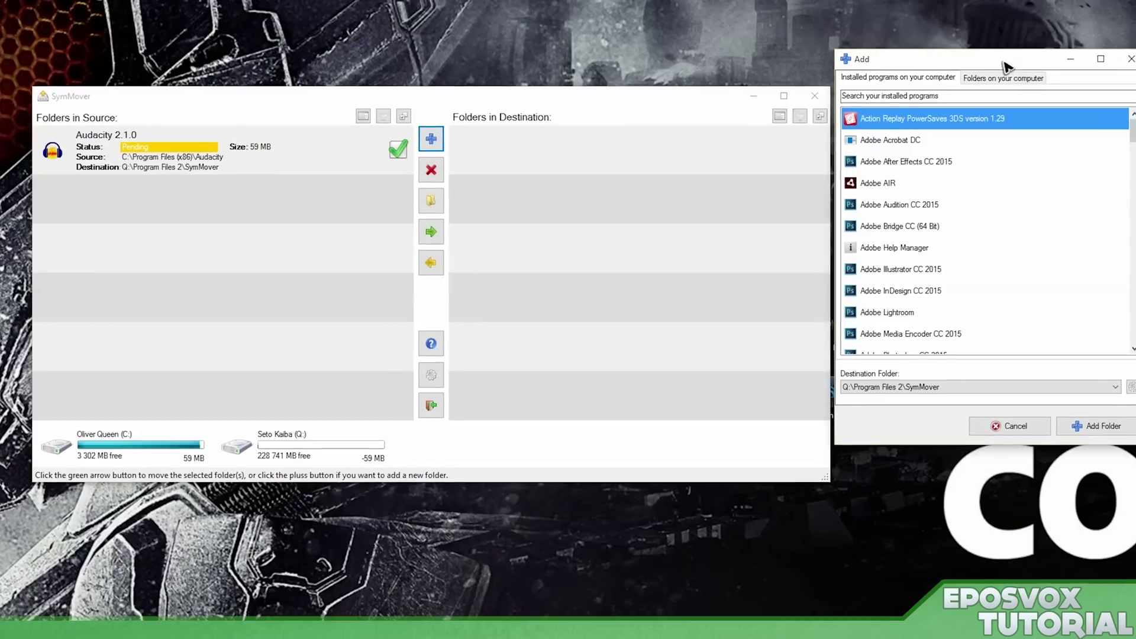
{"action": "scroll", "coordinate": [964, 208], "scroll_direction": "down", "scroll_amount": 10}
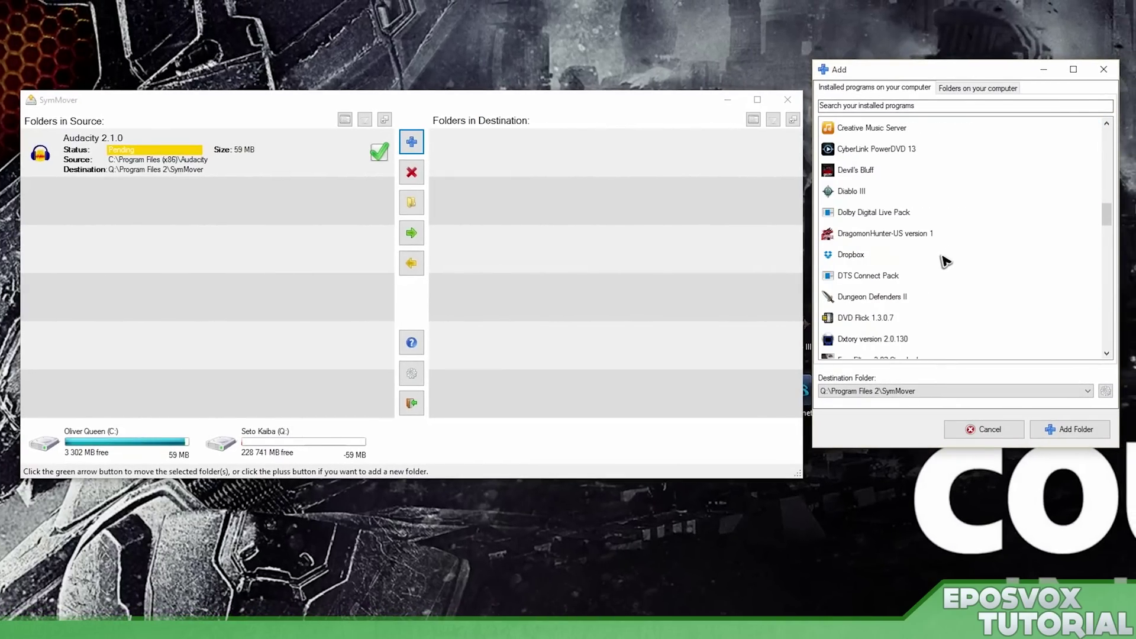
{"action": "scroll", "coordinate": [944, 261], "scroll_direction": "down", "scroll_amount": 1}
{"action": "scroll", "coordinate": [945, 260], "scroll_direction": "down", "scroll_amount": 1}
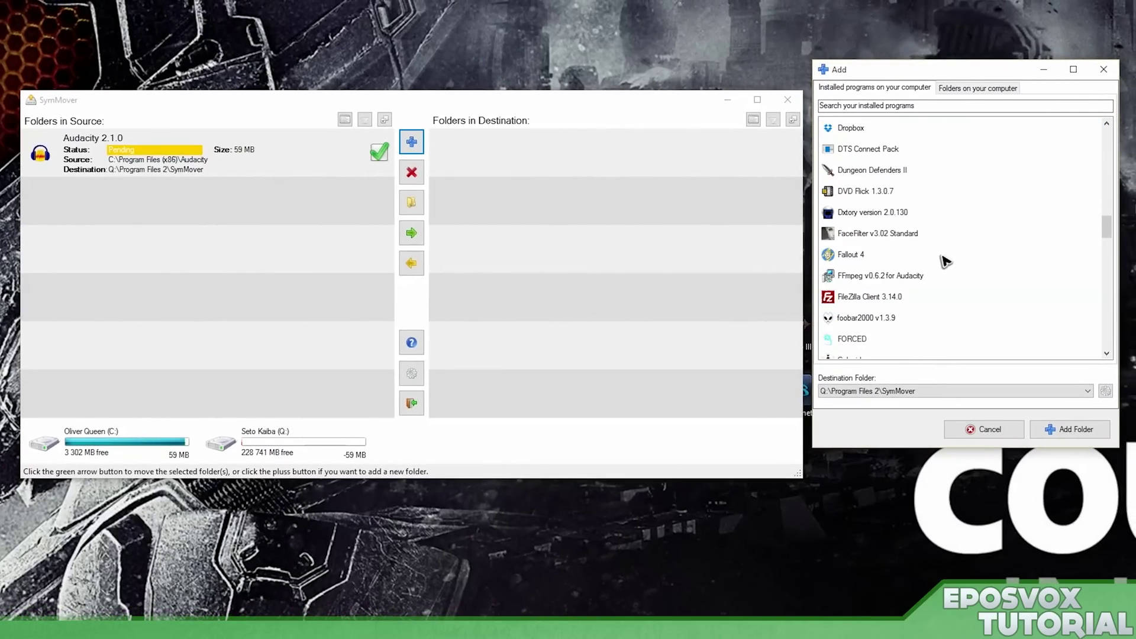
{"action": "left_click", "coordinate": [864, 192]}
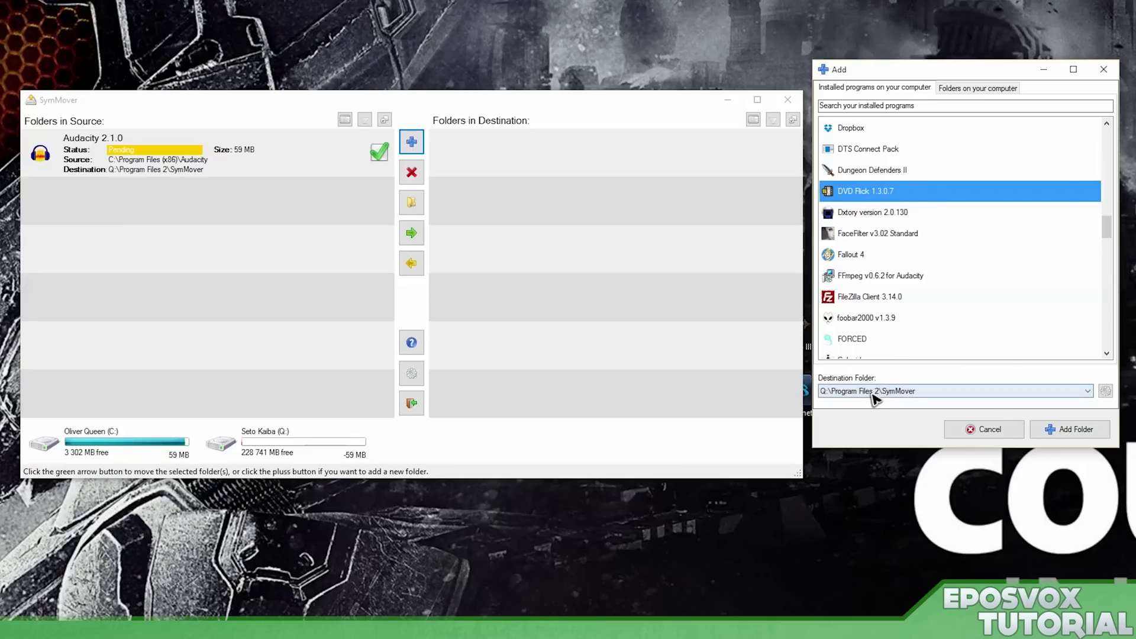
{"action": "left_click", "coordinate": [1050, 429]}
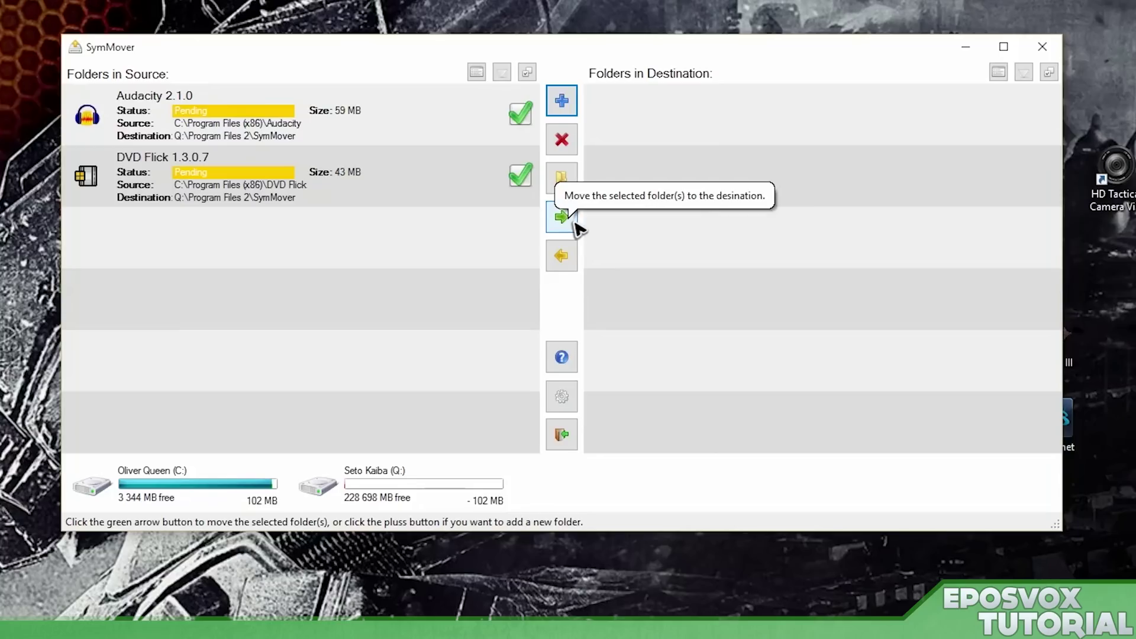
Step: Move both pending folders to Q:\Program Files 2\SymMover using a normal move
{"action": "left_click", "coordinate": [570, 229]}
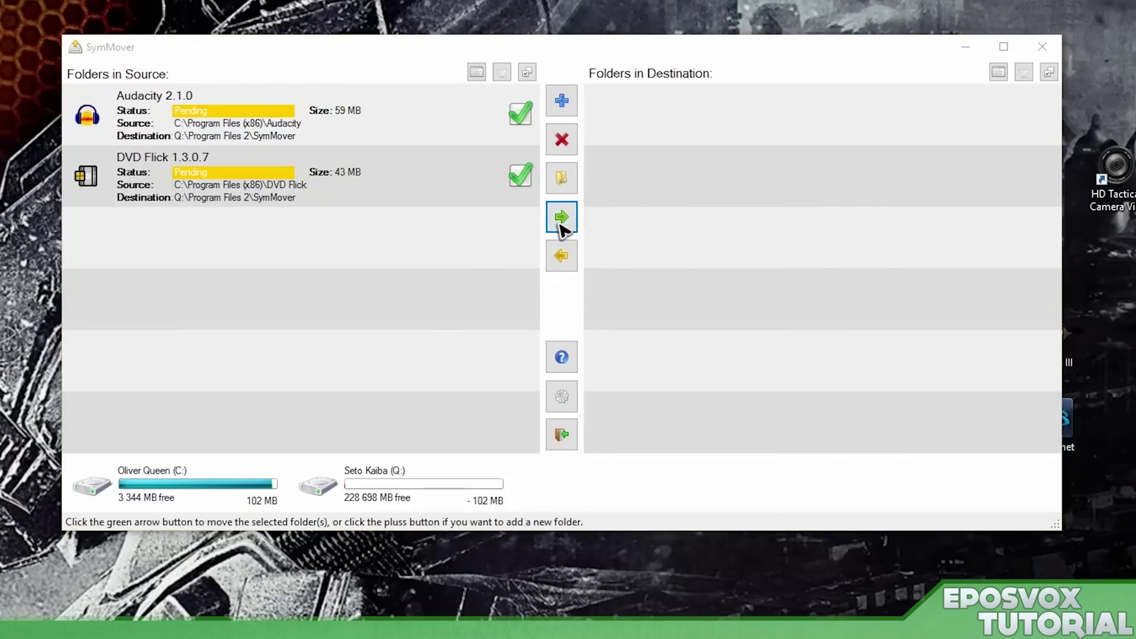
{"action": "left_click", "coordinate": [697, 341]}
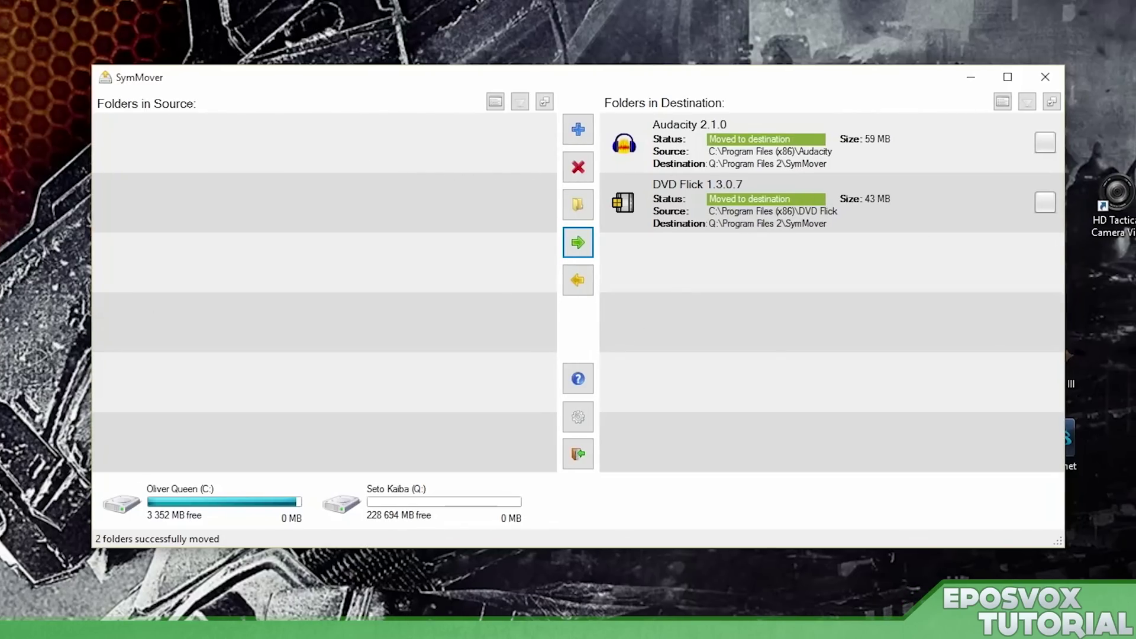
Step: Open the file location of the Audacity Start menu tile in File Explorer
{"action": "key", "text": "super"}
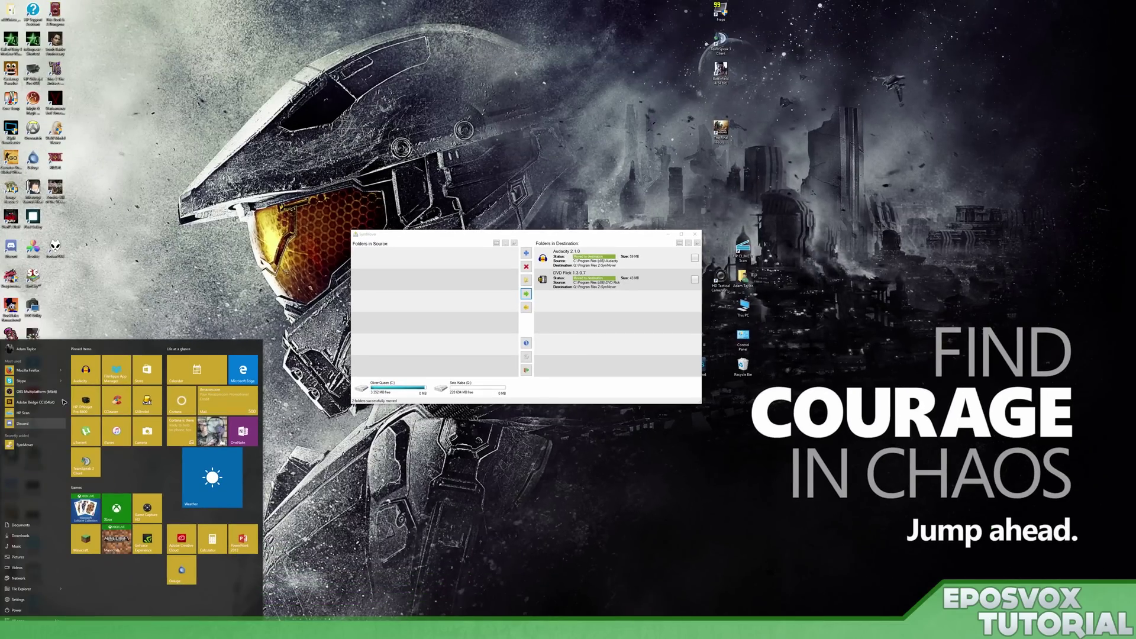
{"action": "right_click", "coordinate": [86, 370]}
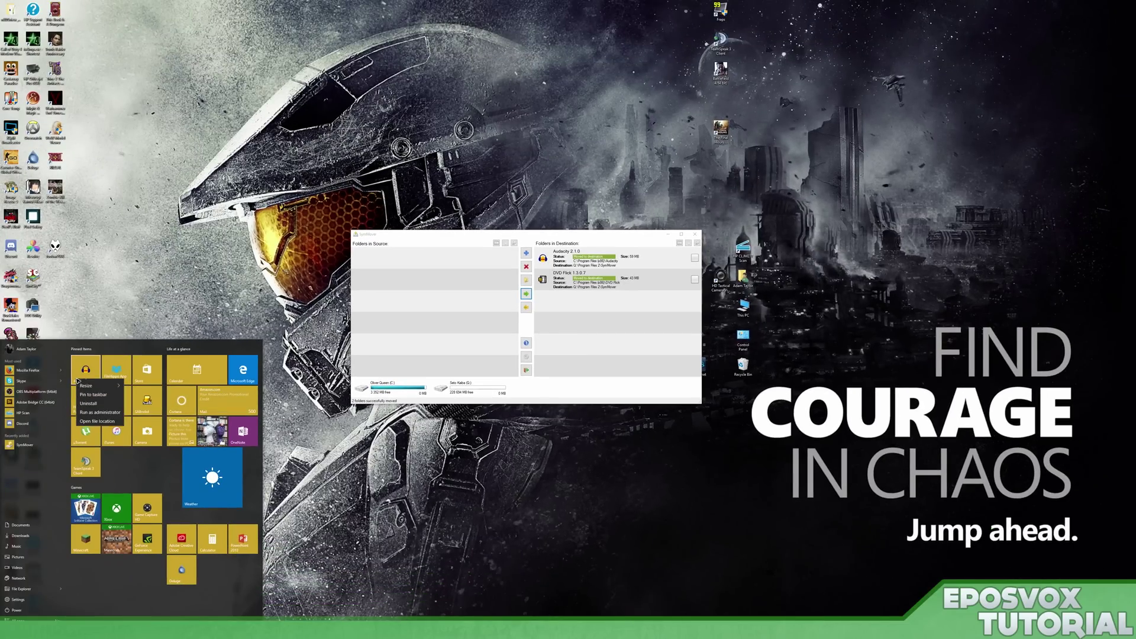
{"action": "left_click", "coordinate": [101, 428]}
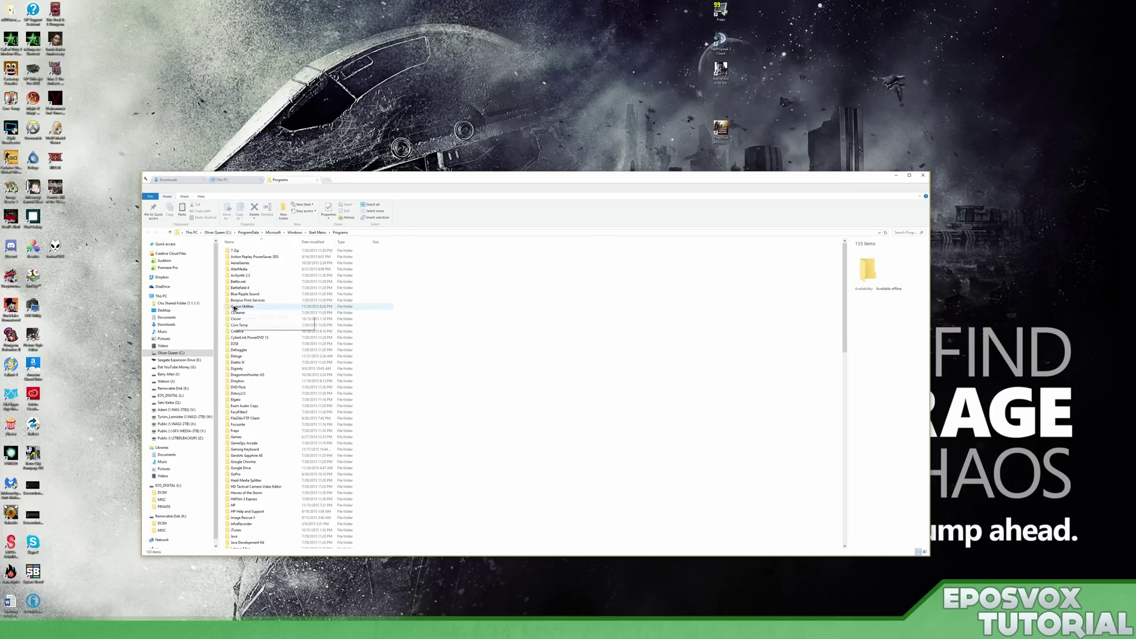
{"action": "scroll", "coordinate": [287, 430], "scroll_direction": "down", "scroll_amount": 10}
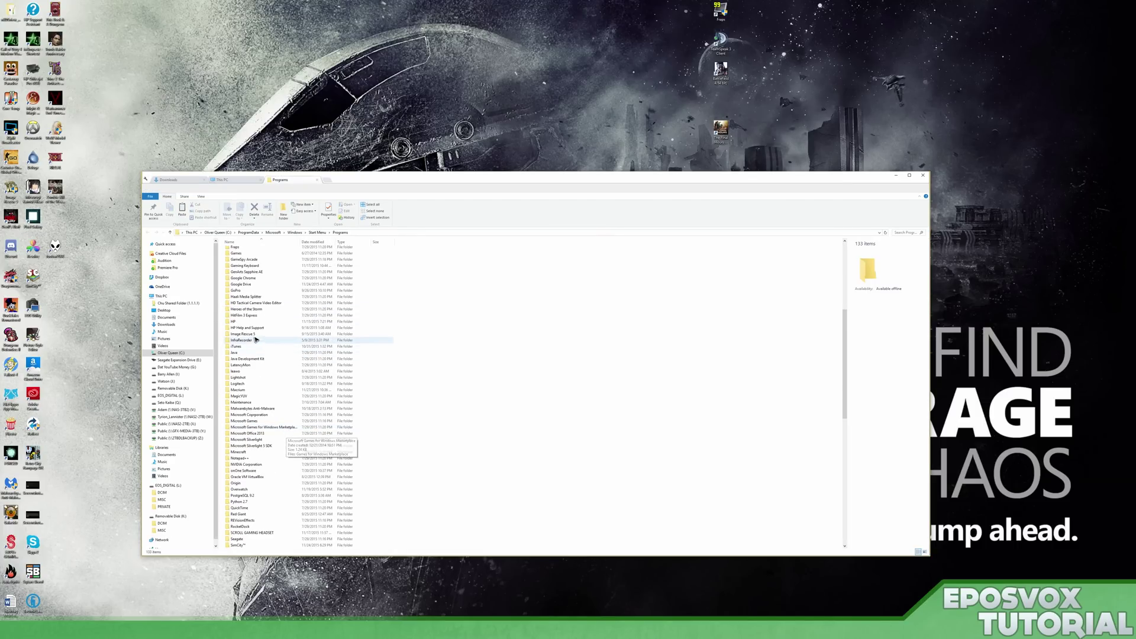
{"action": "scroll", "coordinate": [255, 339], "scroll_direction": "up", "scroll_amount": 2}
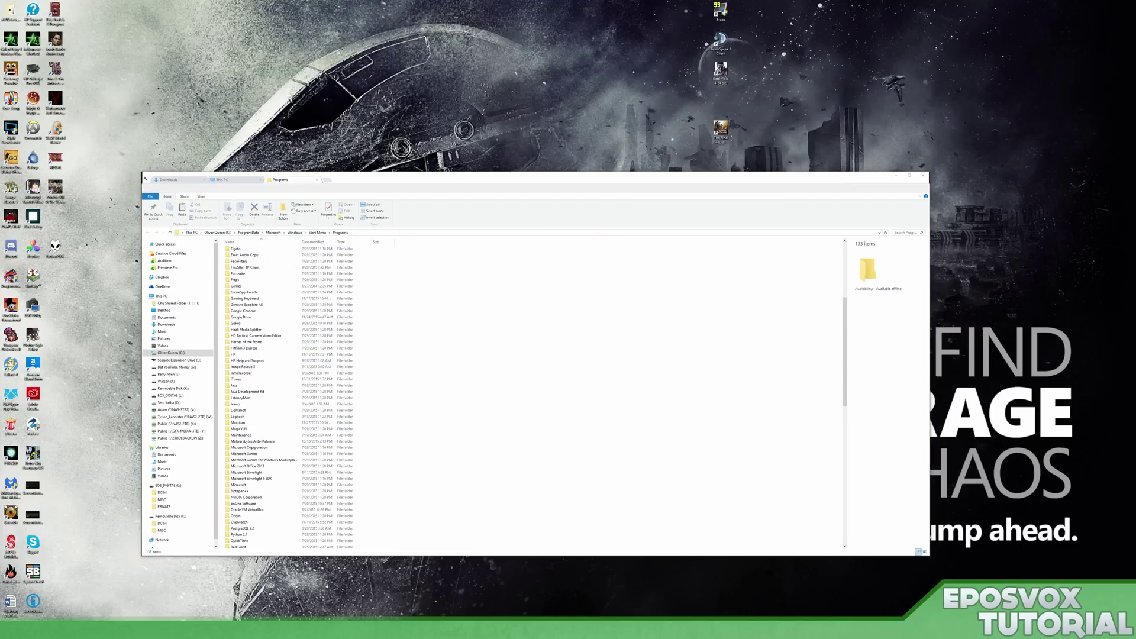
Step: Launch Audacity from its Start menu tile to confirm it still runs
{"action": "key", "text": "super"}
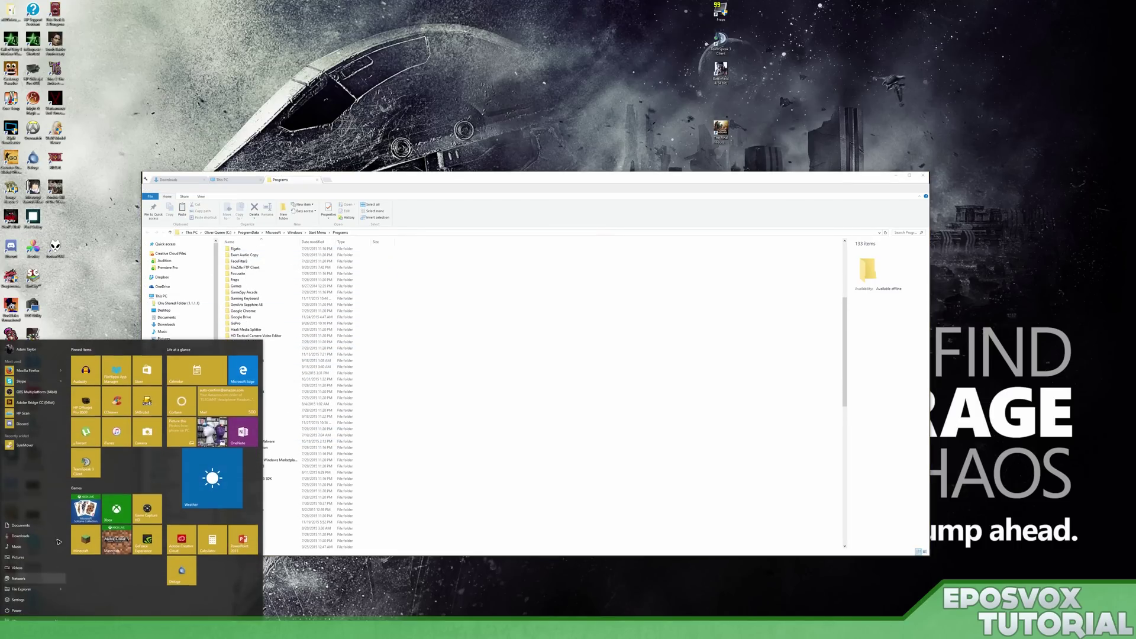
{"action": "left_click", "coordinate": [86, 375]}
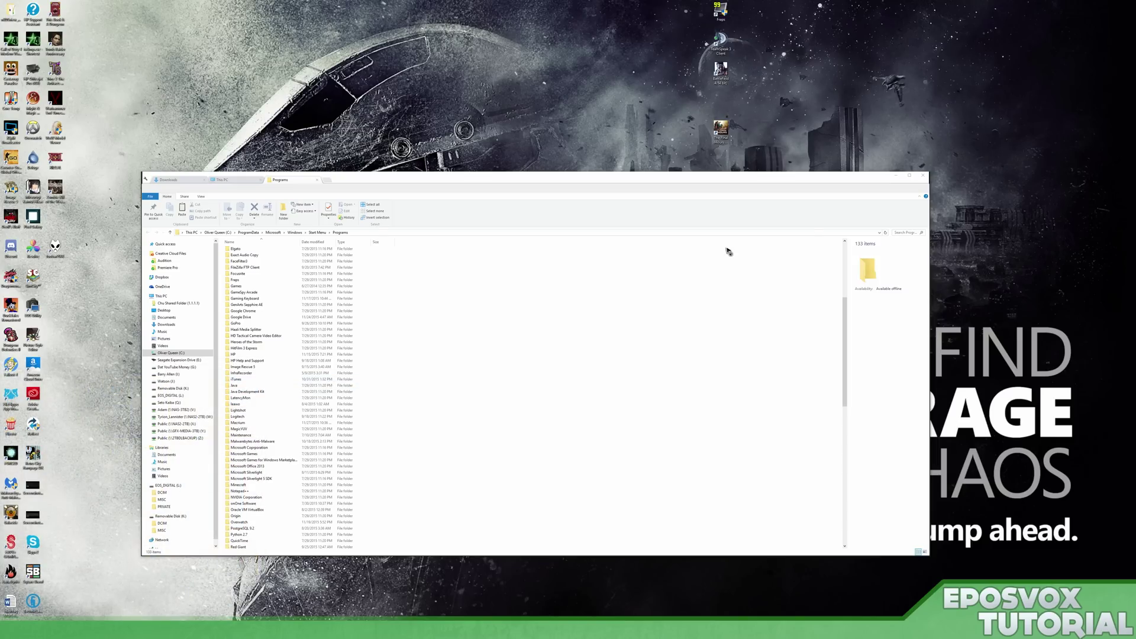
{"action": "left_click", "coordinate": [895, 177]}
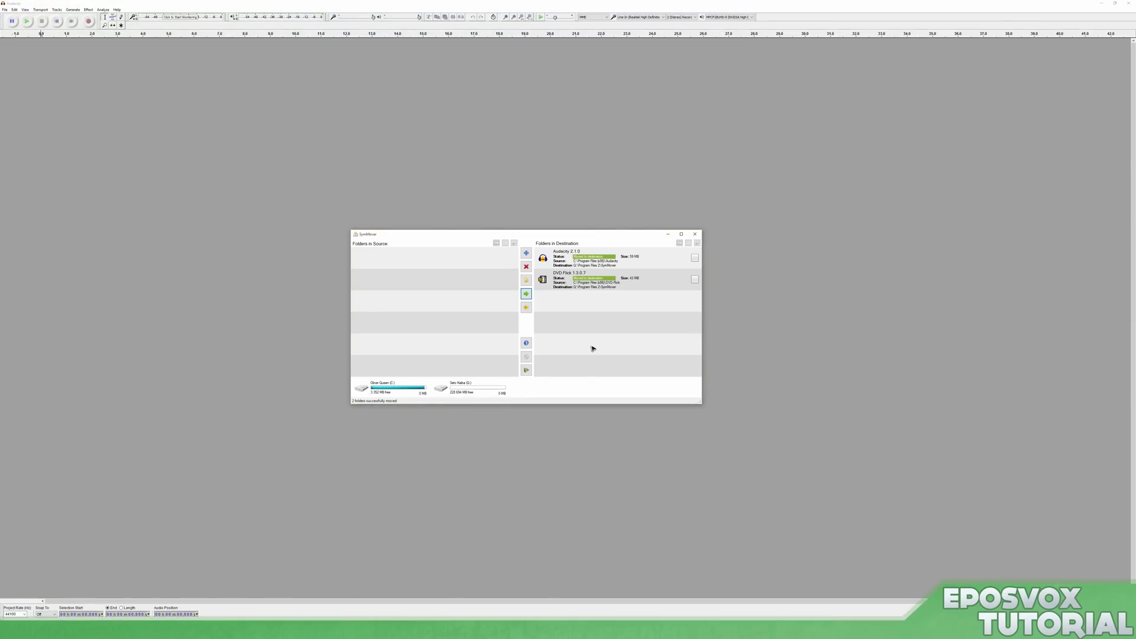
Step: Check that Audacity's shortcut still targets C:\Program Files (x86)\Audacity\audacity.exe
{"action": "left_click", "coordinate": [417, 226]}
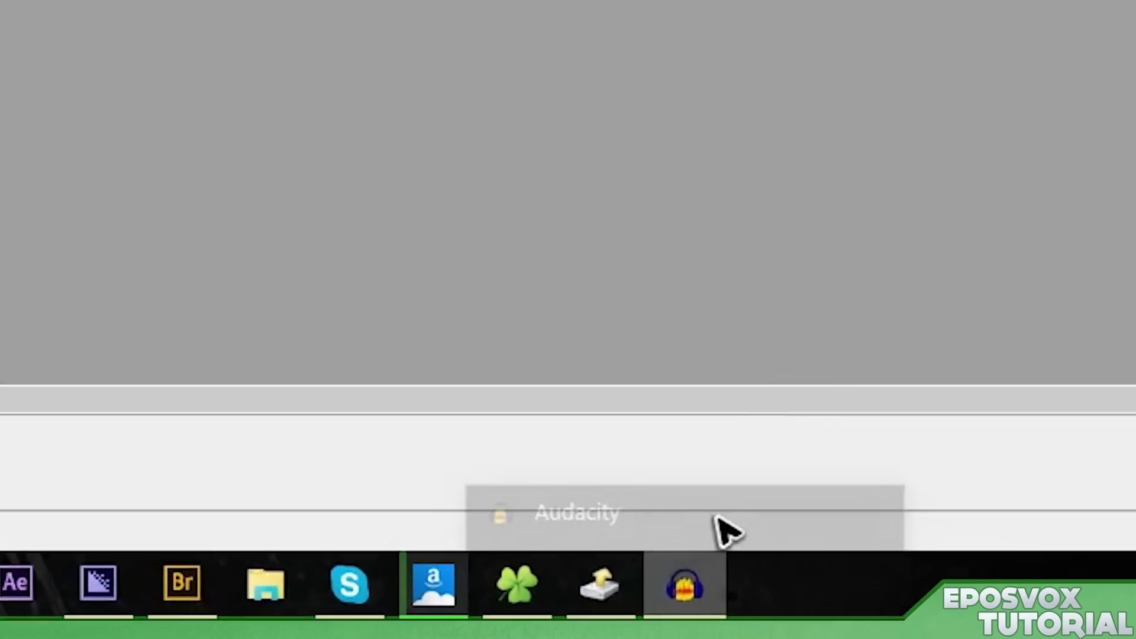
{"action": "right_click", "coordinate": [339, 632]}
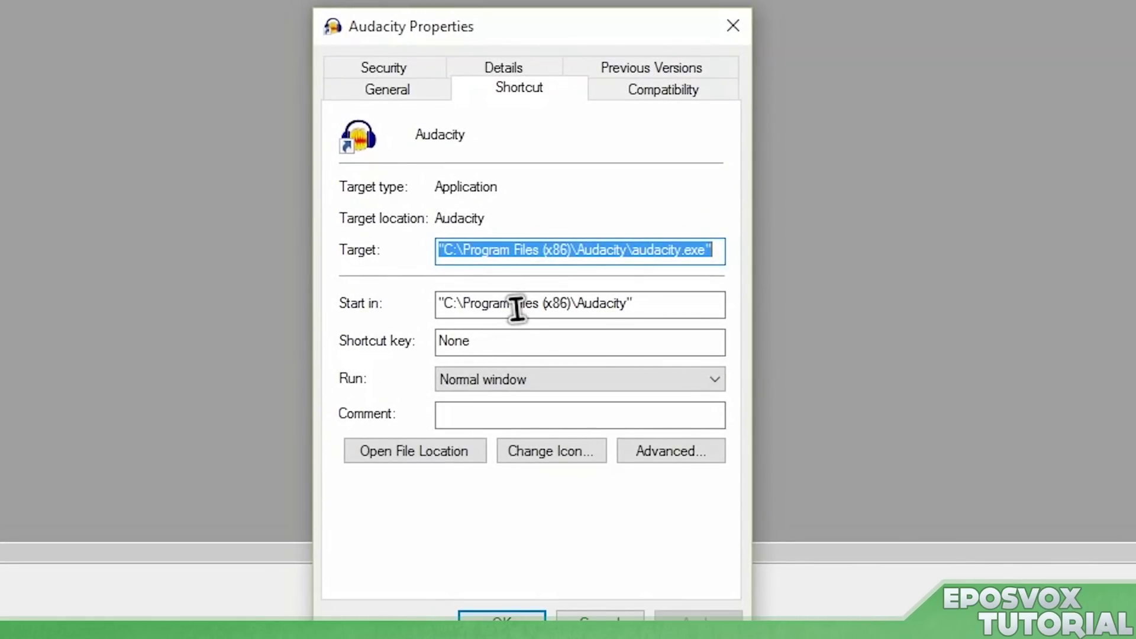
{"action": "left_click", "coordinate": [516, 308]}
{"action": "left_click", "coordinate": [654, 249]}
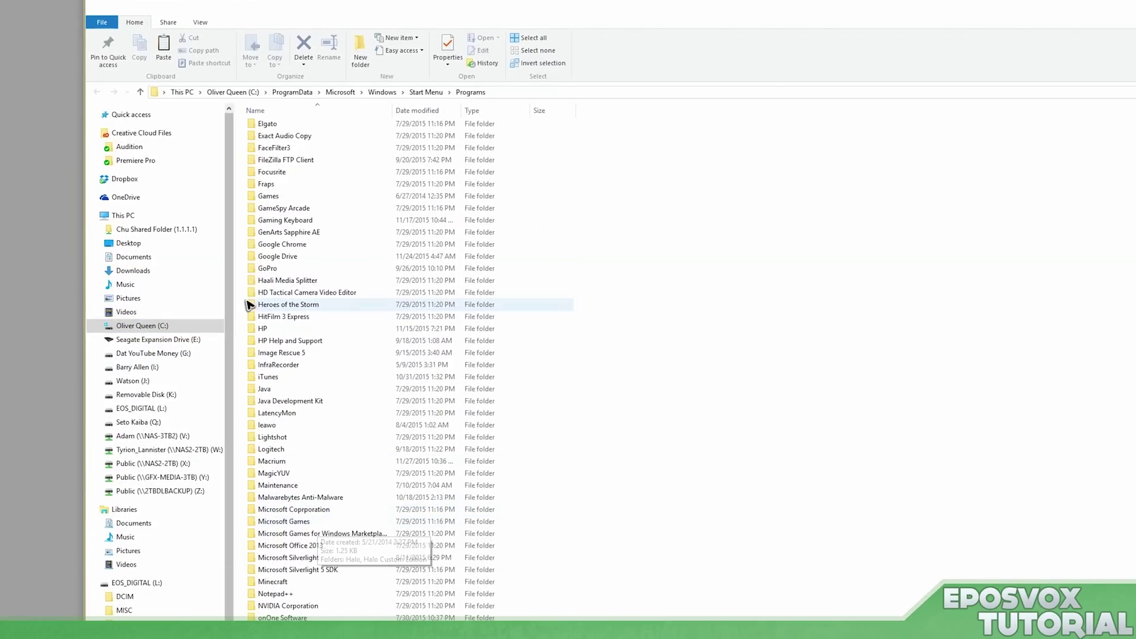
Step: Browse to the linked C:\Program Files (x86)\Audacity folder and view its 17 items
{"action": "left_click", "coordinate": [142, 325]}
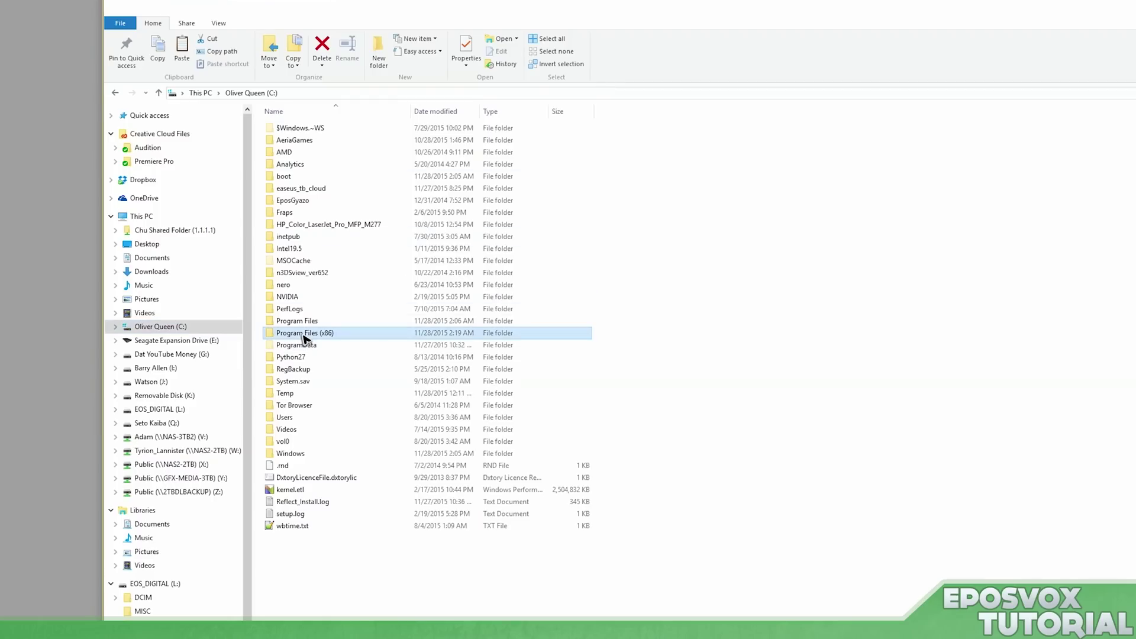
{"action": "double_click", "coordinate": [329, 333]}
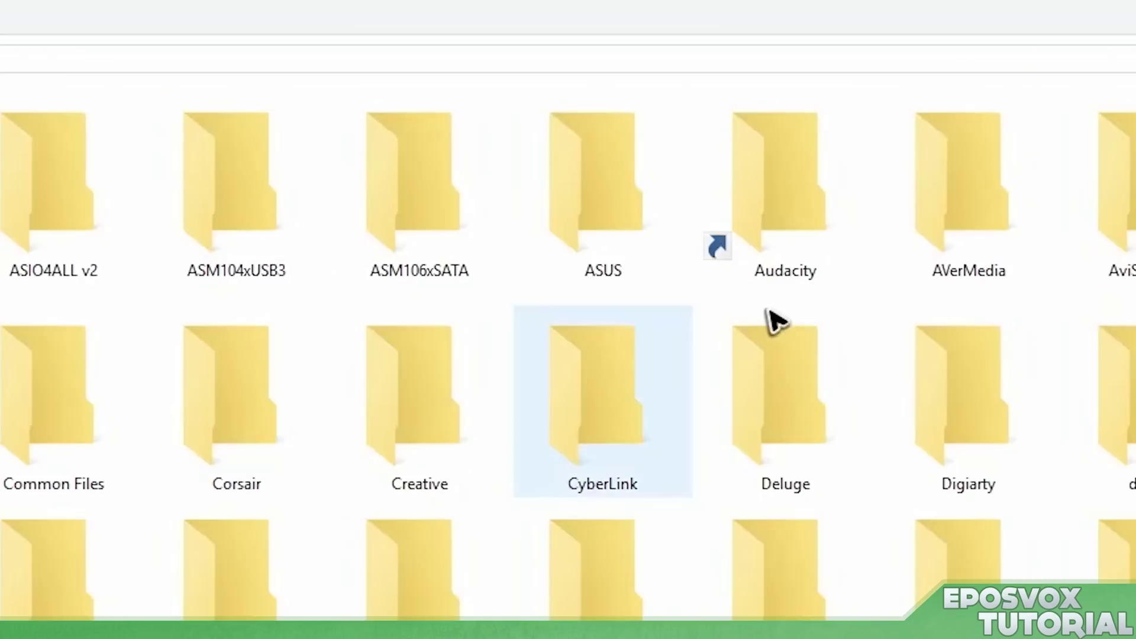
{"action": "left_click", "coordinate": [781, 257]}
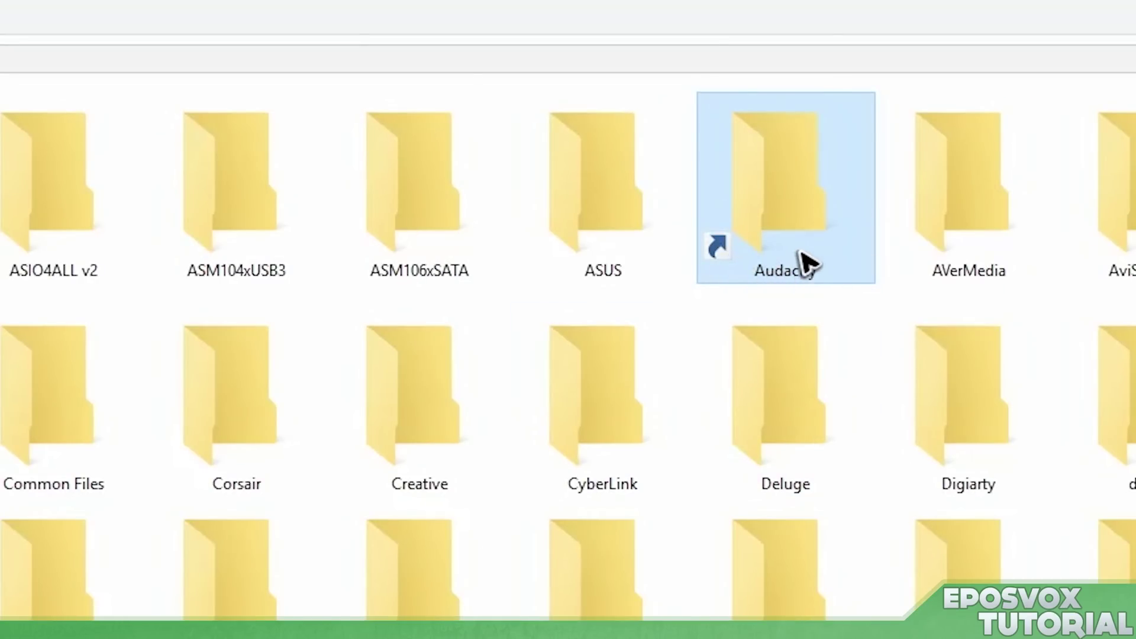
{"action": "double_click", "coordinate": [807, 212]}
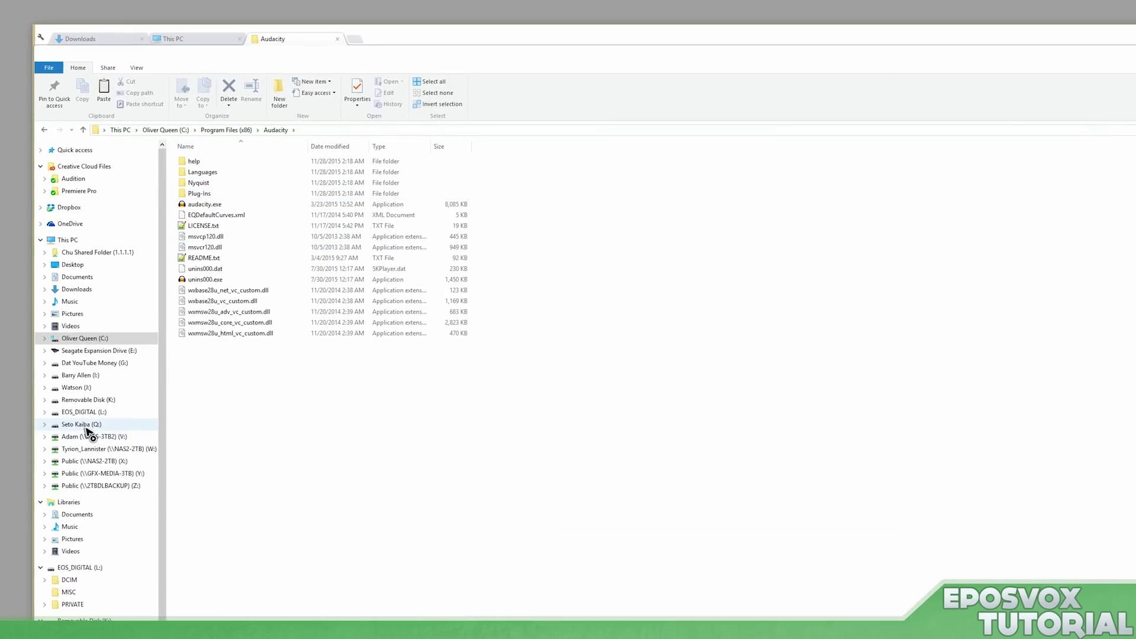
Step: Browse Q:\Program Files 2\SymMover\C\Program Files (x86)\Audacity, then return to the C folder
{"action": "left_click", "coordinate": [83, 424]}
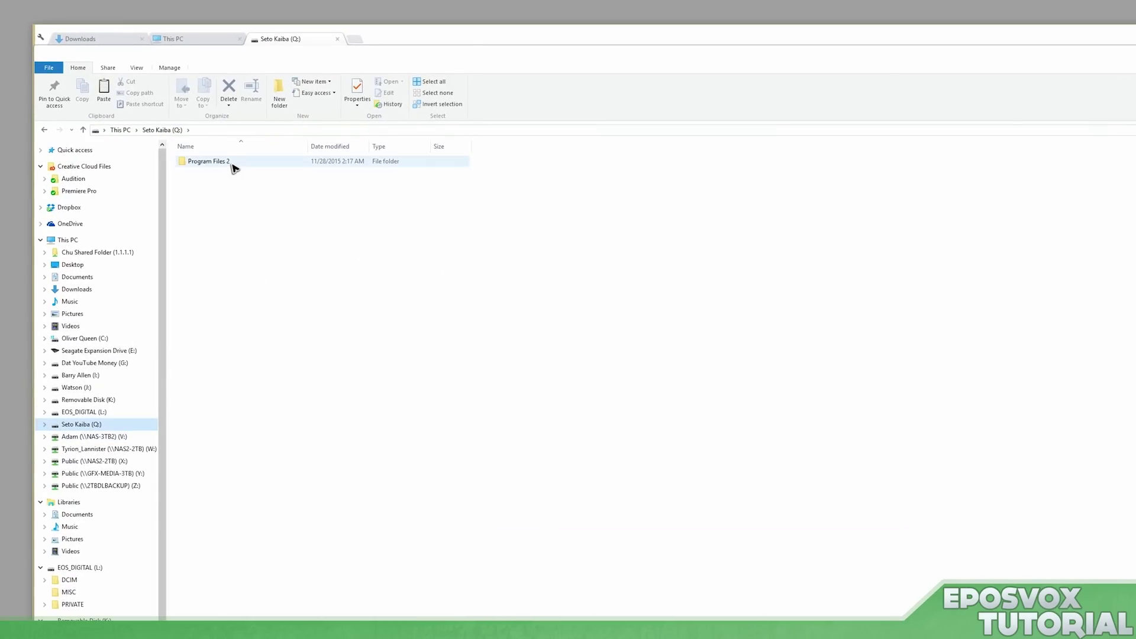
{"action": "double_click", "coordinate": [230, 164]}
{"action": "double_click", "coordinate": [204, 172]}
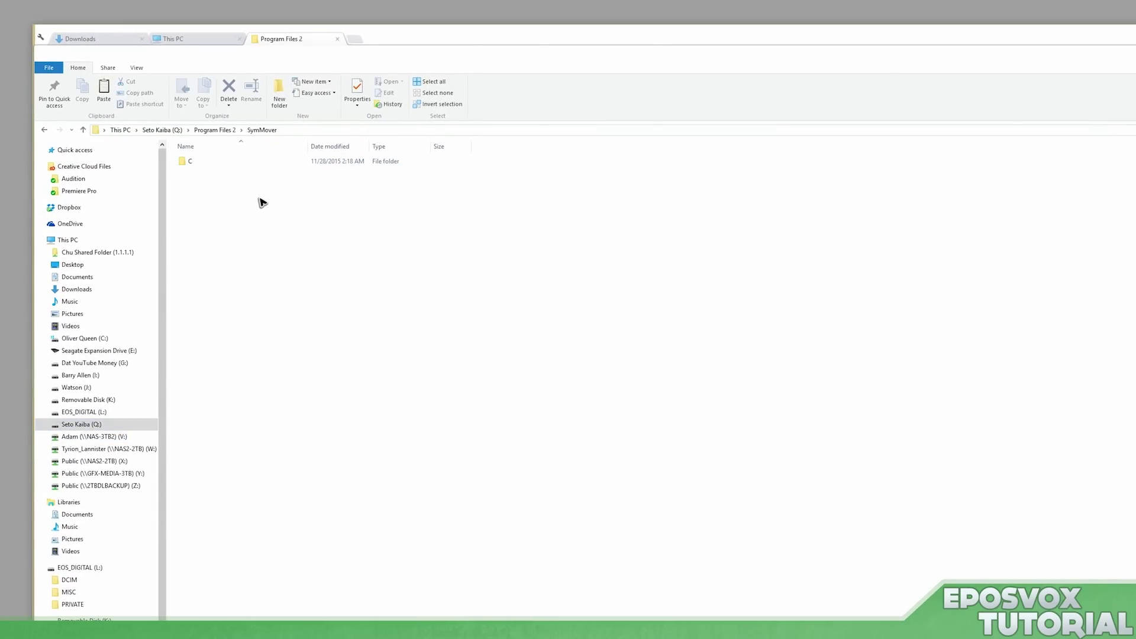
{"action": "double_click", "coordinate": [200, 165]}
{"action": "double_click", "coordinate": [214, 166]}
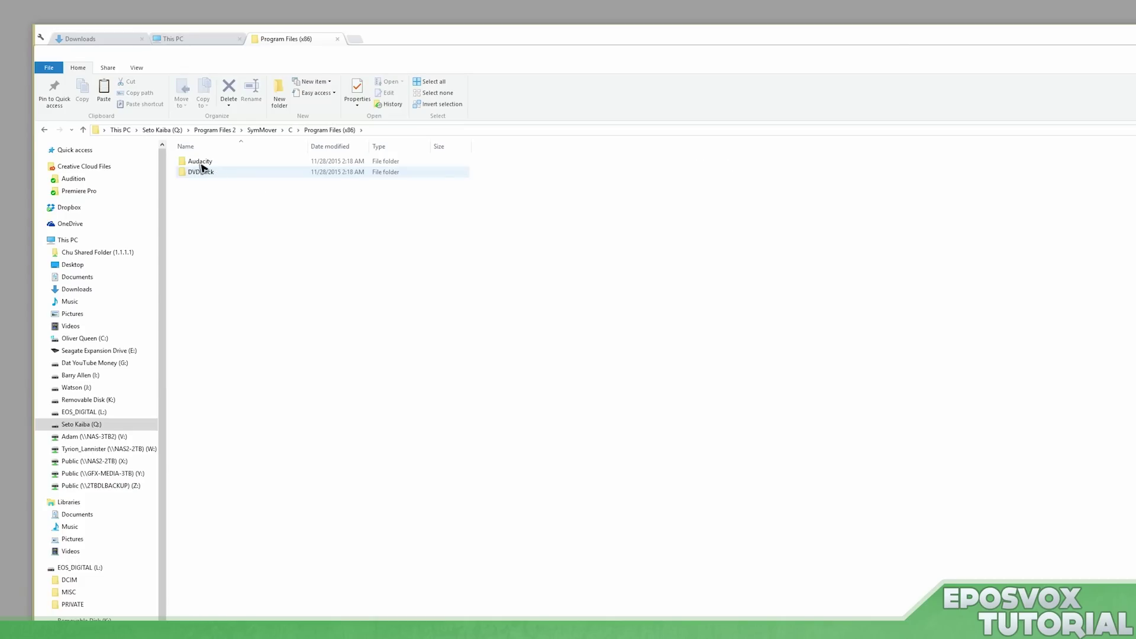
{"action": "double_click", "coordinate": [200, 162]}
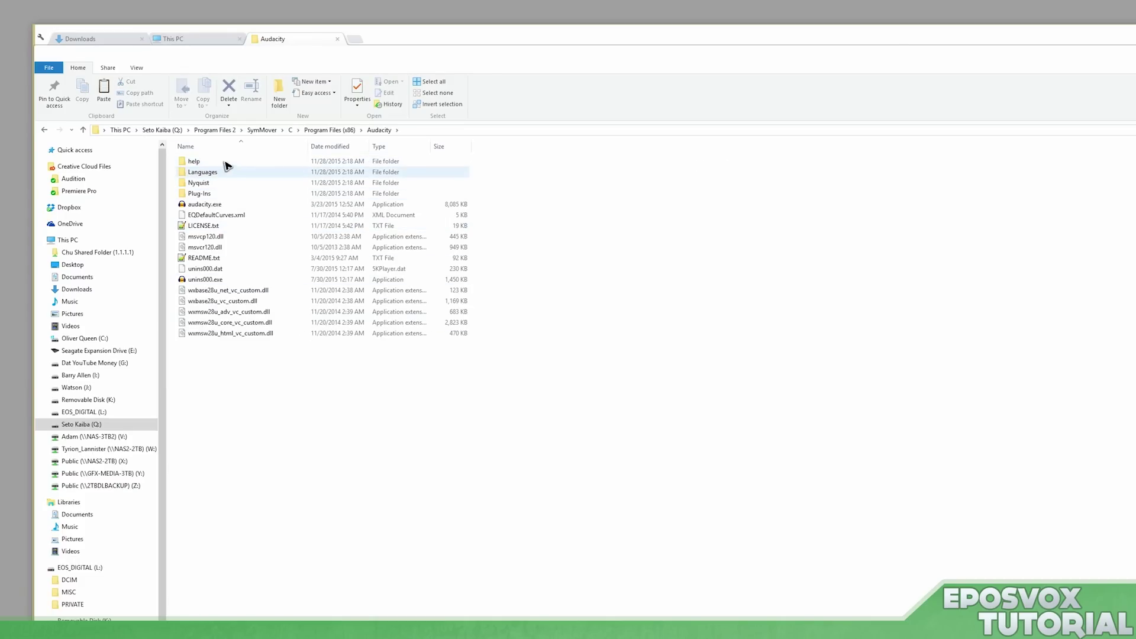
{"action": "key", "text": "alt+Left"}
{"action": "key", "text": "alt+Left"}
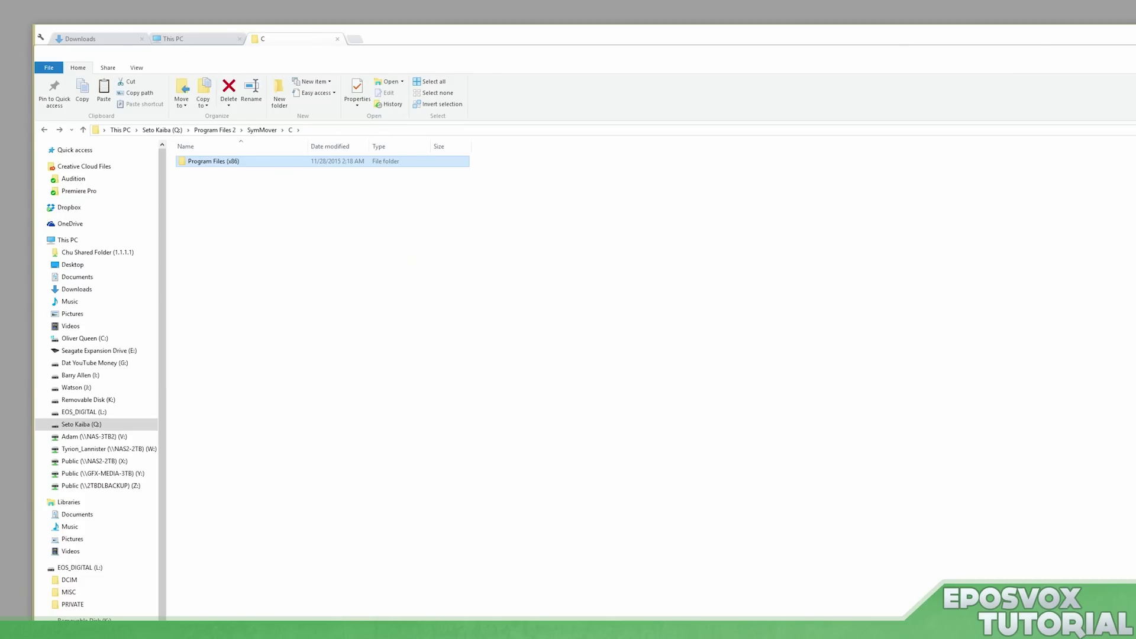